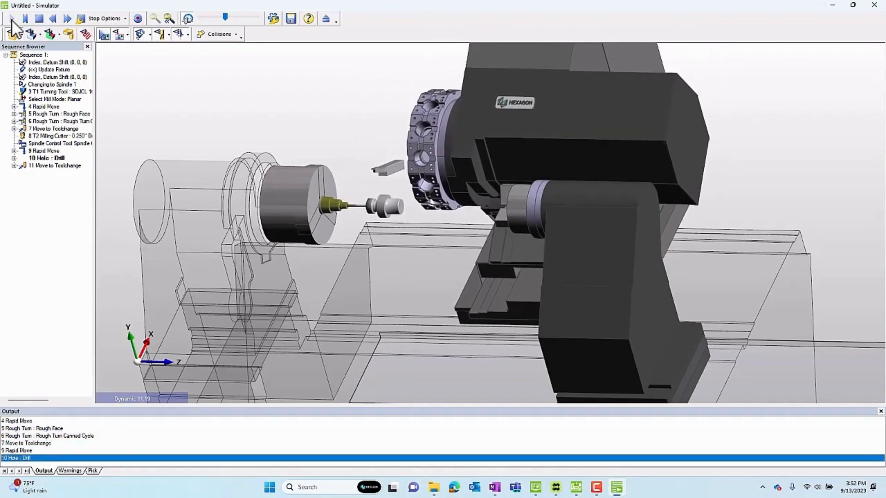
Leave the simulator, switch to Code Wizard, and review the 2CYS machine's element tree and its fixtures tree.
left_click(328, 19)
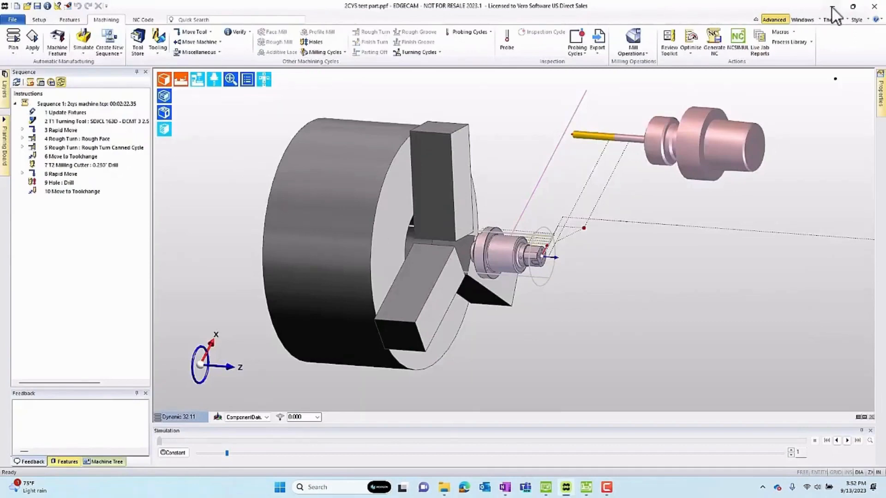
left_click(831, 7)
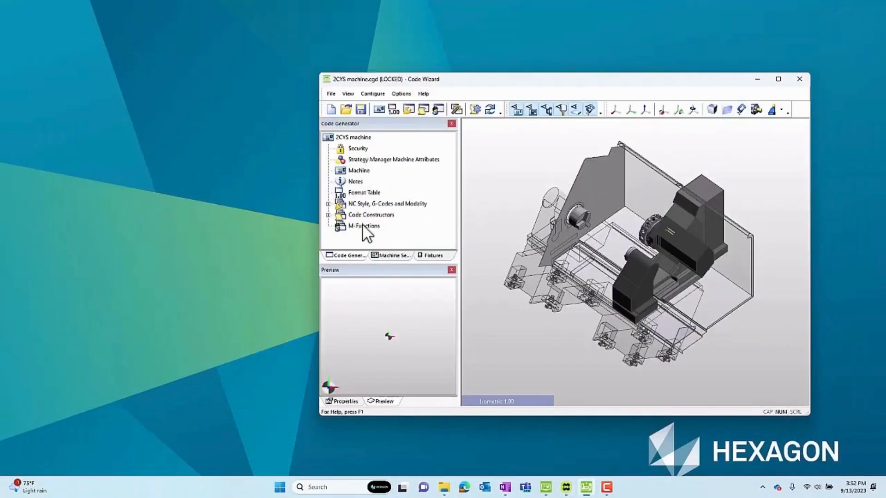
left_click(395, 255)
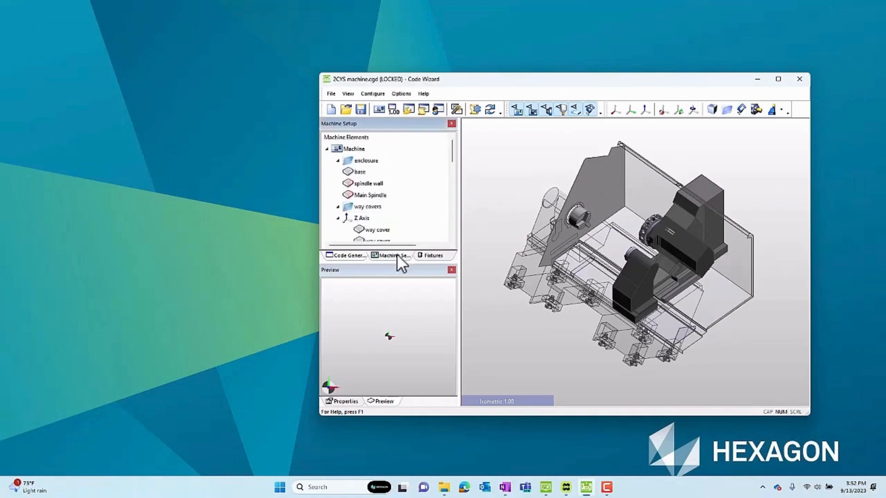
scroll(388, 199, "down", 5)
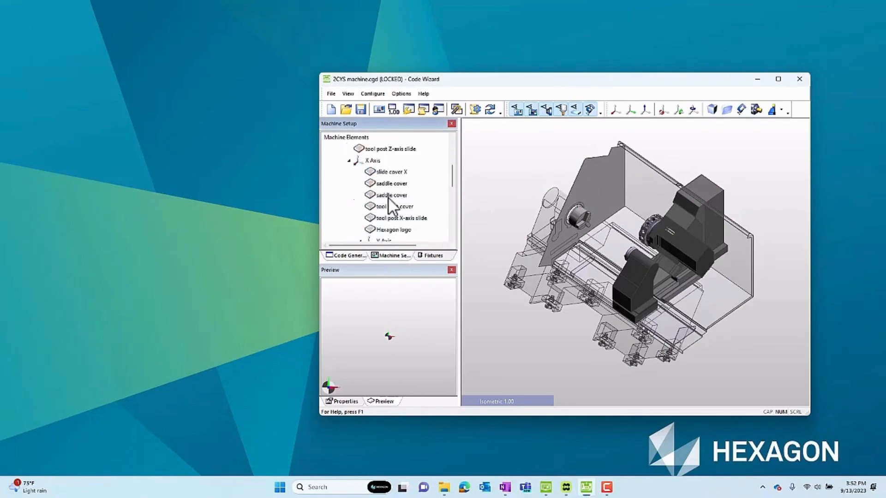
scroll(391, 203, "down", 1)
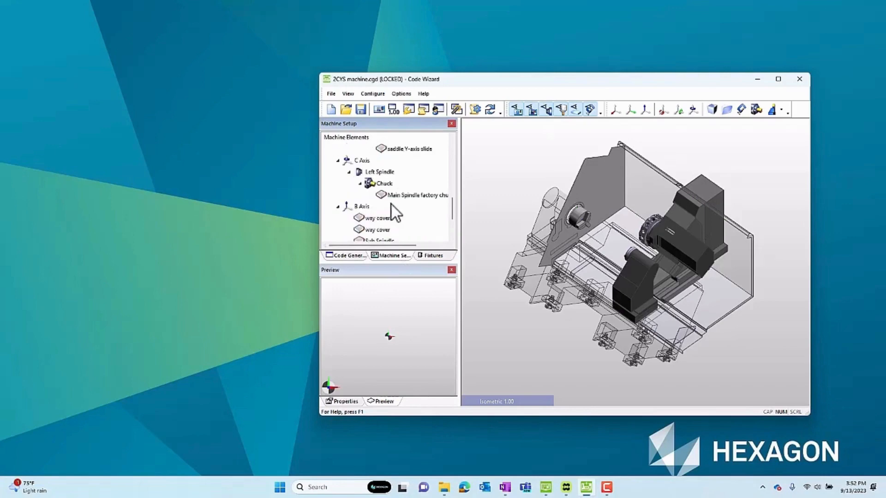
left_click(431, 257)
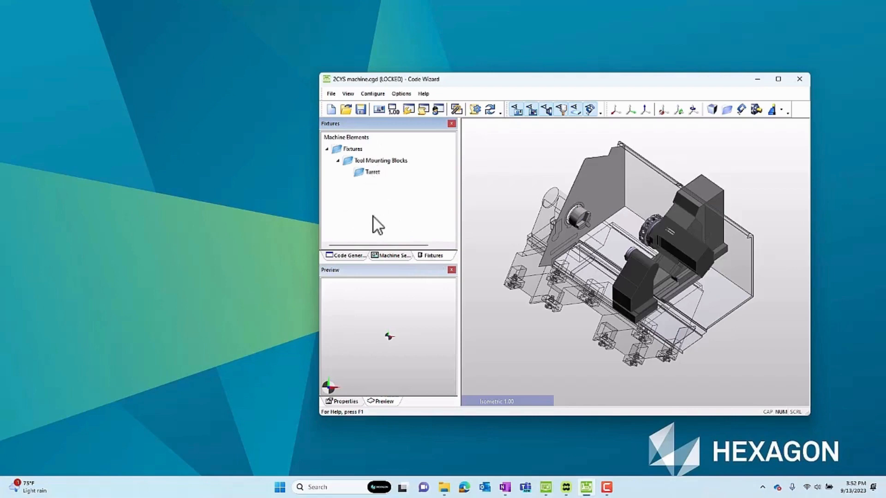
Switch to EDGECAM and open the recent file 2CYS machine.ppf to get a close view of the turret and its tooling.
left_click(566, 487)
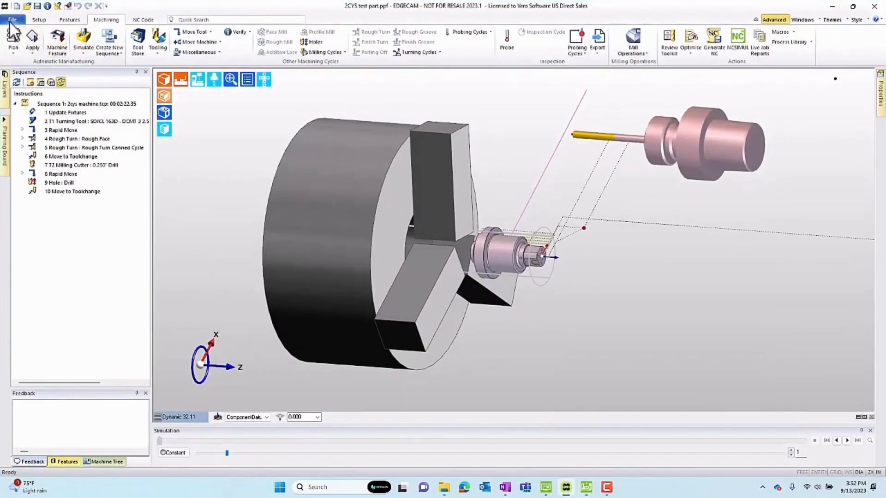
left_click(10, 20)
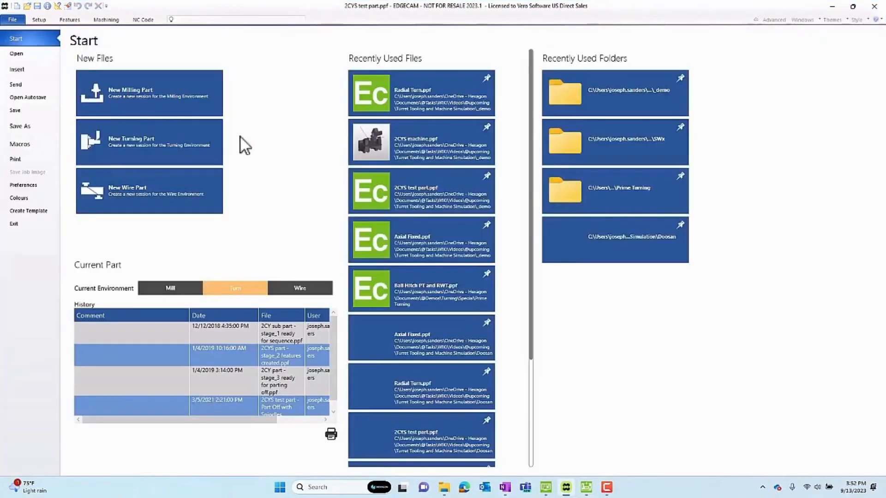
left_click(425, 141)
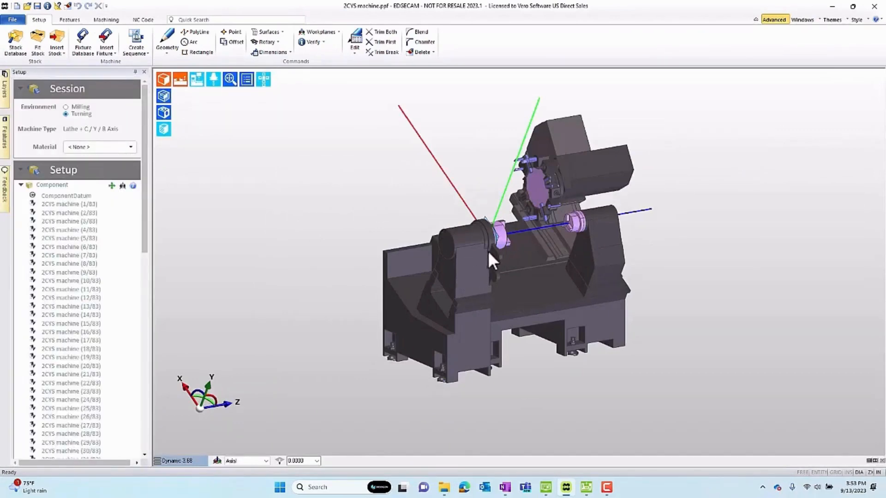
scroll(547, 184, "up", 5)
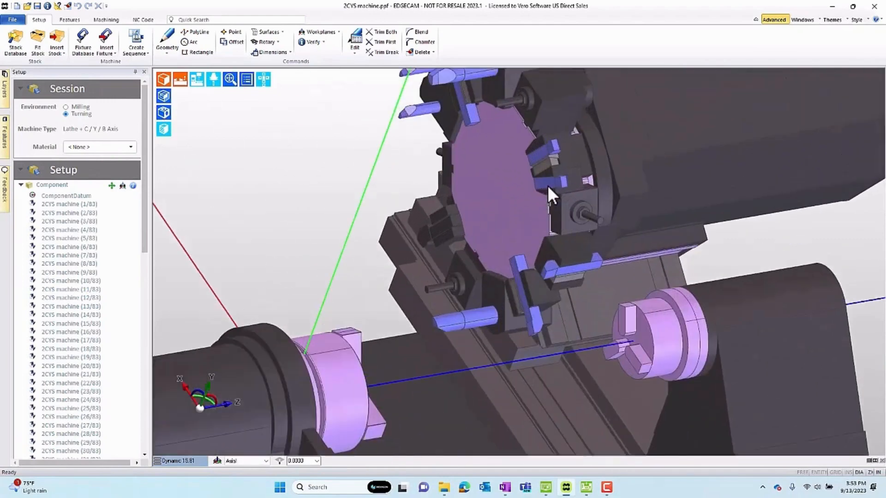
middle_click_drag(526, 204, 538, 290)
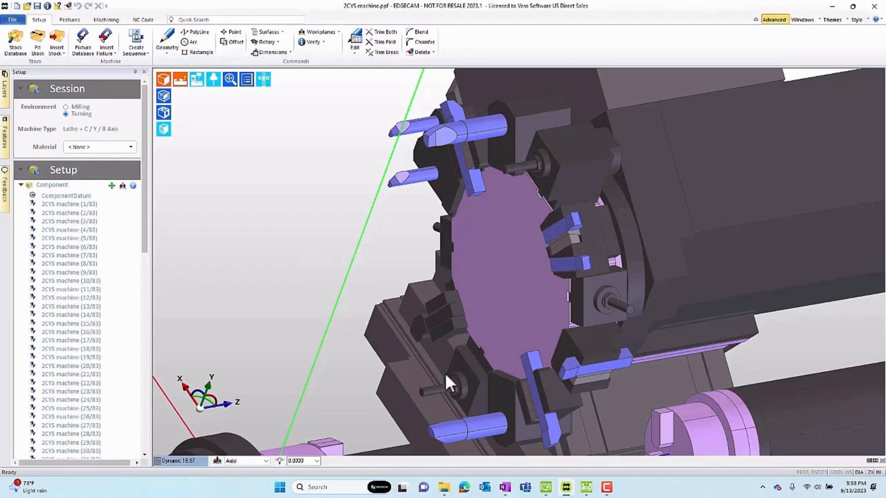
Switch to Code Wizard and read the help topic Key Machine Tool Parameters under Machine Simulation Setup - Turning.
mouse_move(586, 489)
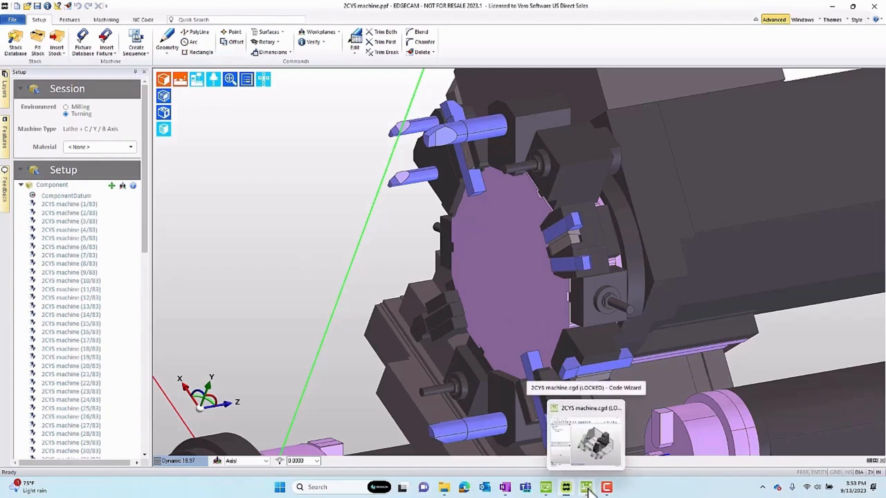
left_click(587, 490)
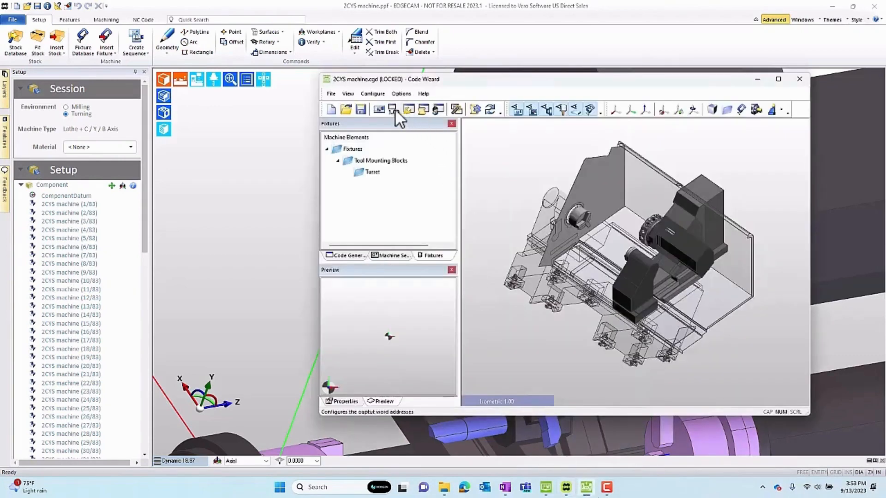
left_click(424, 92)
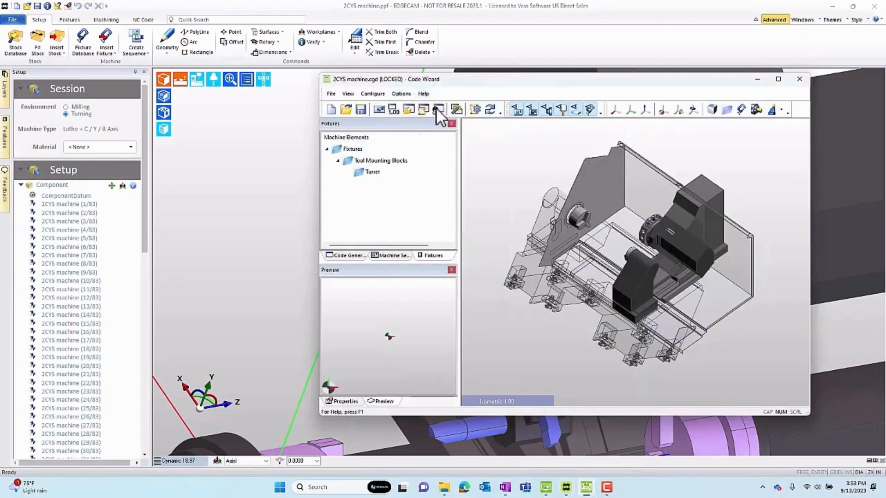
left_click(435, 107)
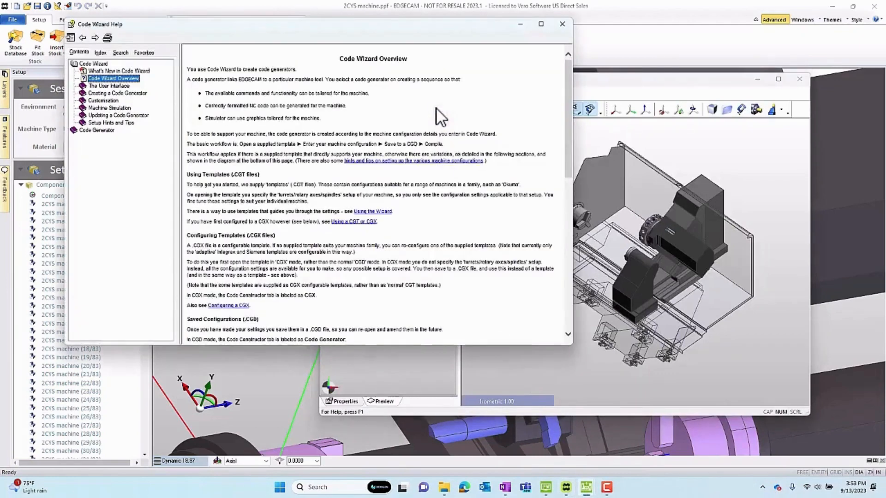
left_click(94, 109)
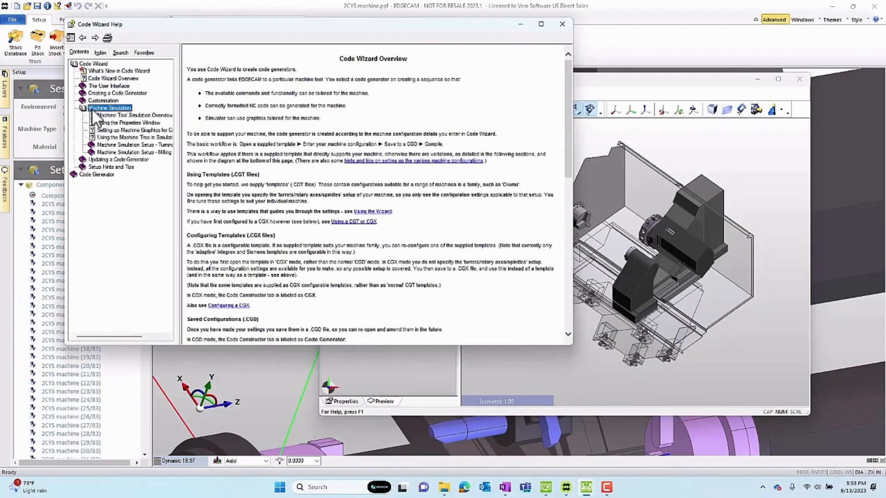
left_click(114, 144)
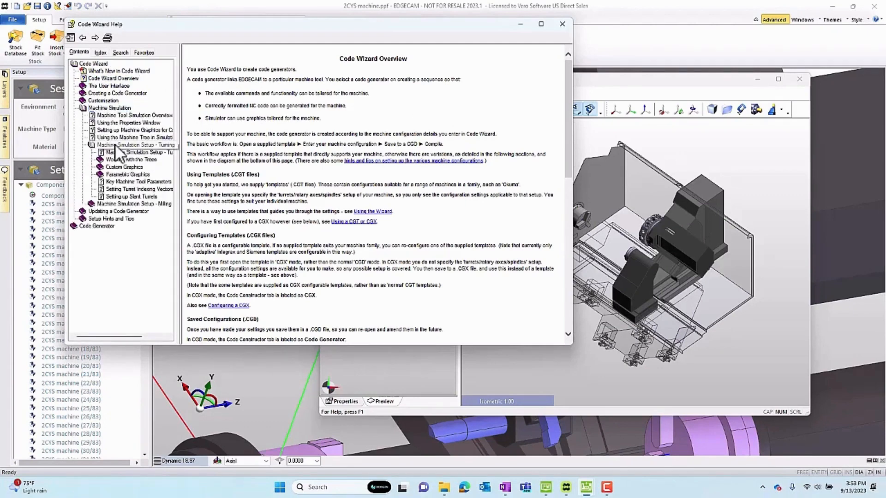
left_click(123, 181)
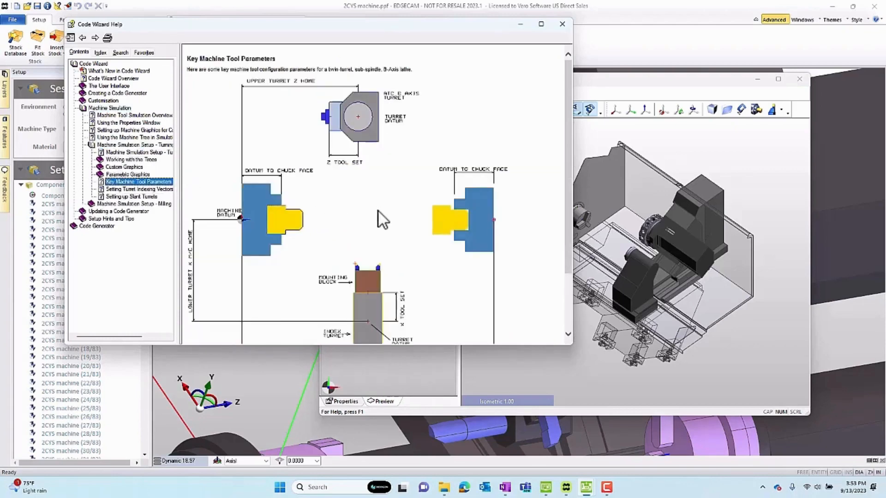
scroll(378, 211, "down", 3)
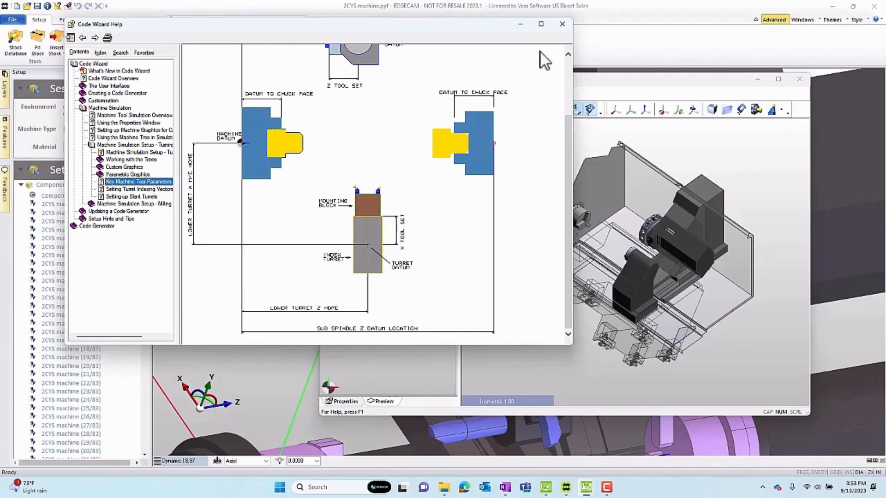
left_click(564, 24)
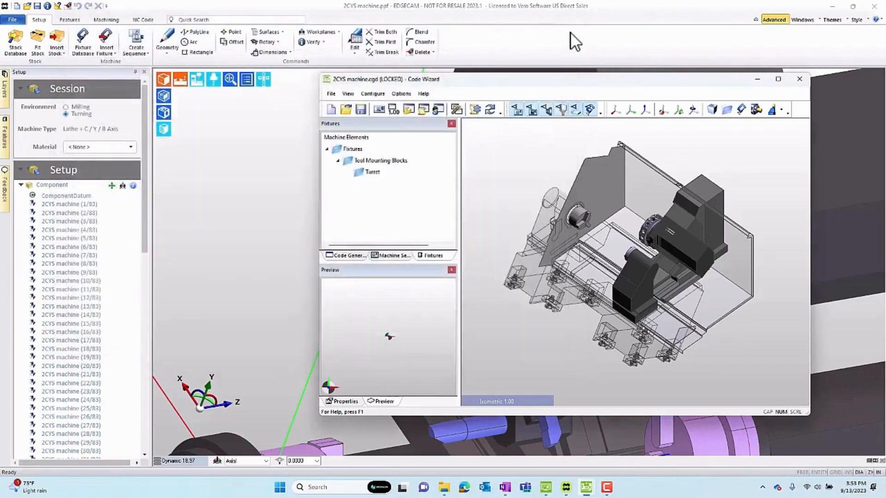
Hide the Tooling and Turret layers and verify the position of the point at the middle of the turret line.
left_click(4, 85)
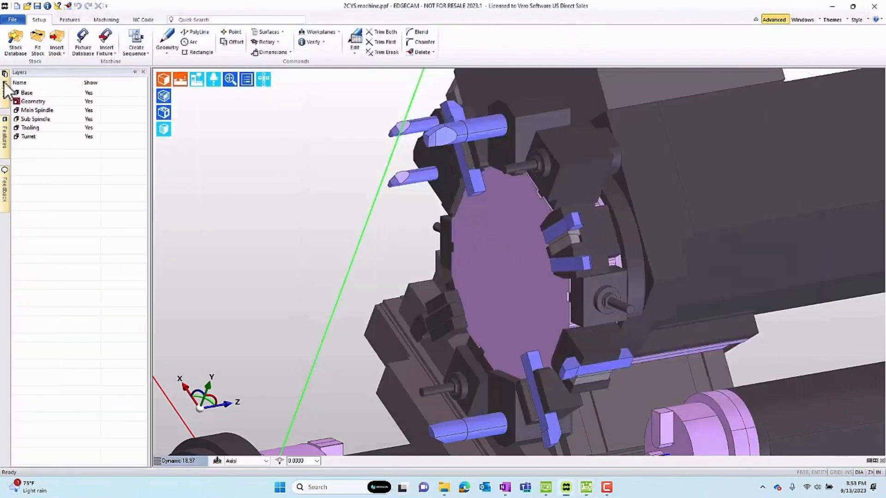
left_click(90, 128)
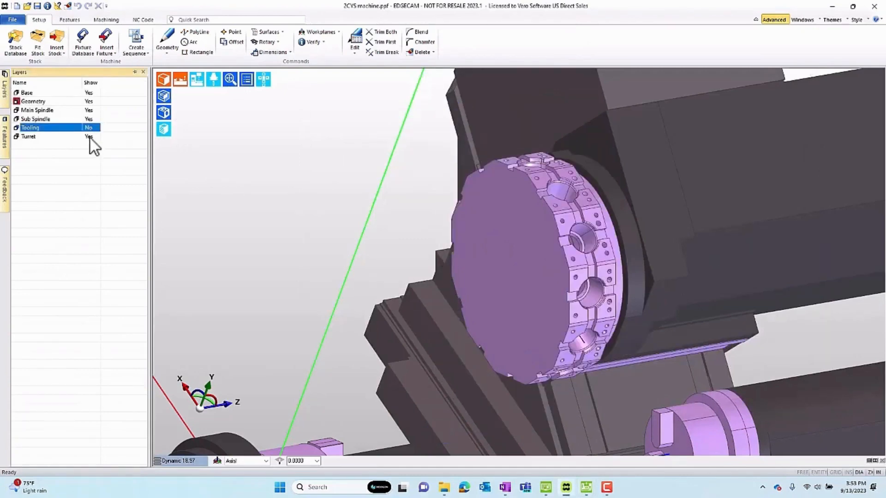
left_click(90, 137)
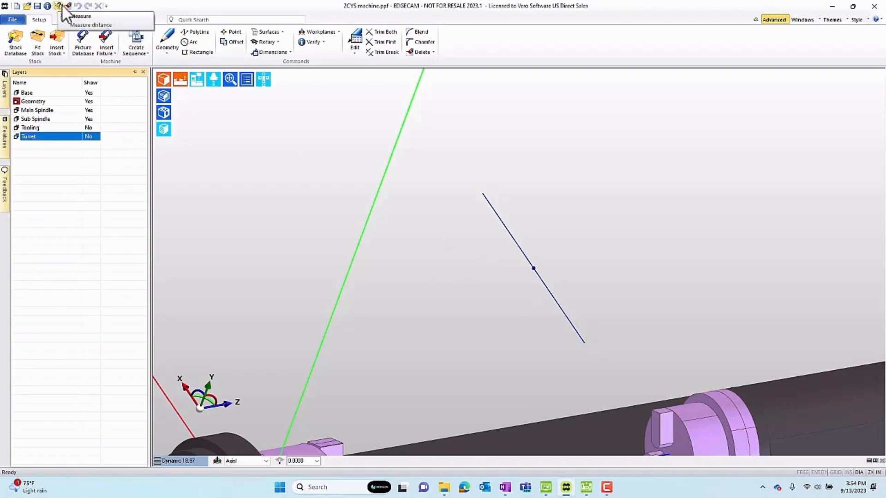
left_click(48, 6)
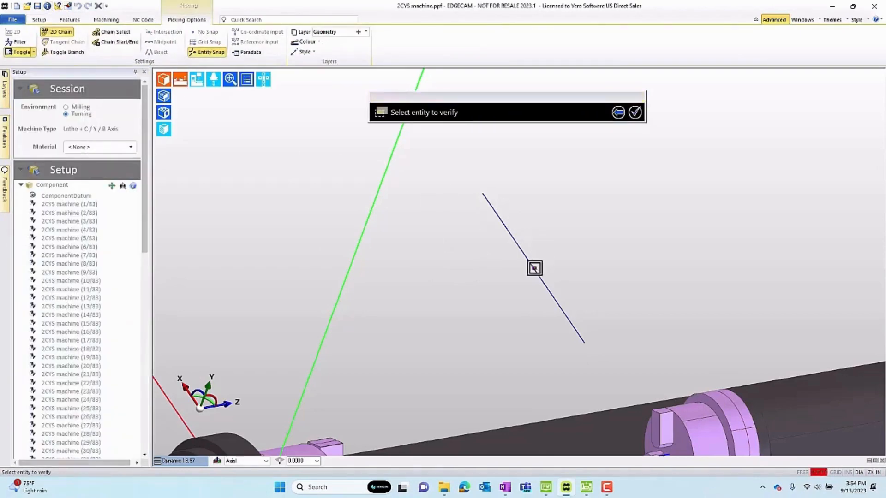
left_click(534, 268)
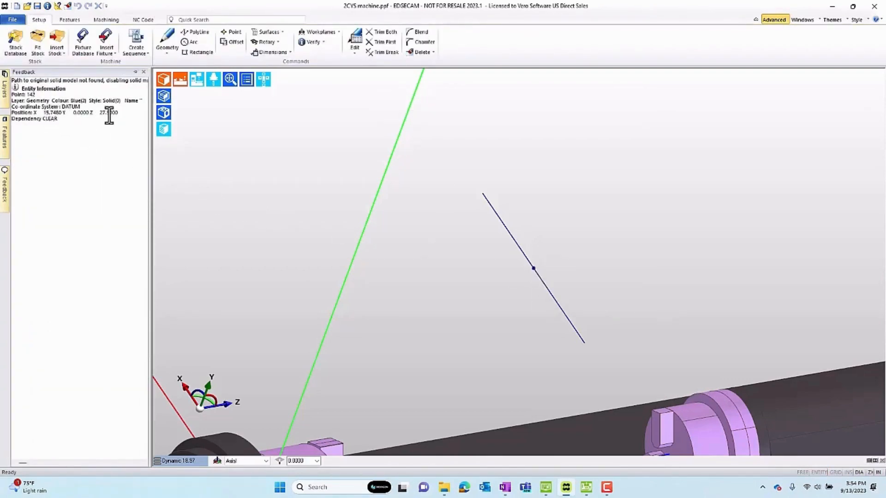
Switch to Code Wizard and examine the turret's tool home and mounting settings in Machine Parameters.
left_click(587, 487)
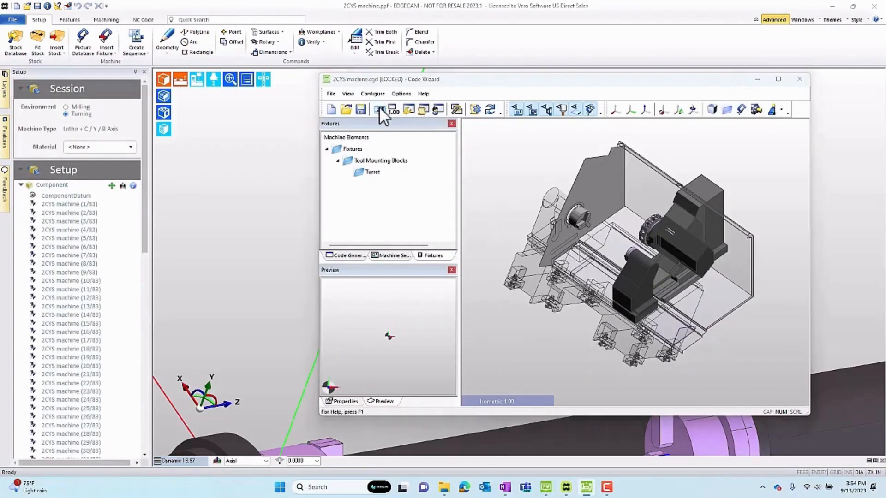
left_click(378, 108)
left_click(470, 63)
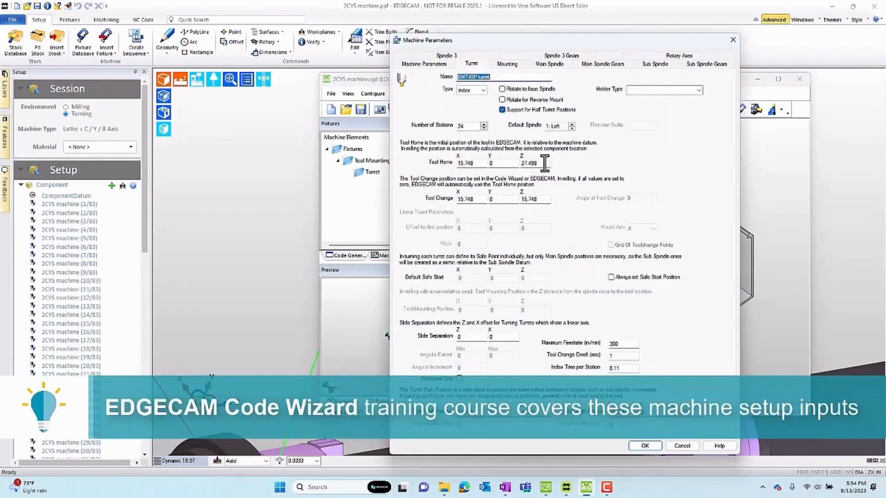
left_click(508, 64)
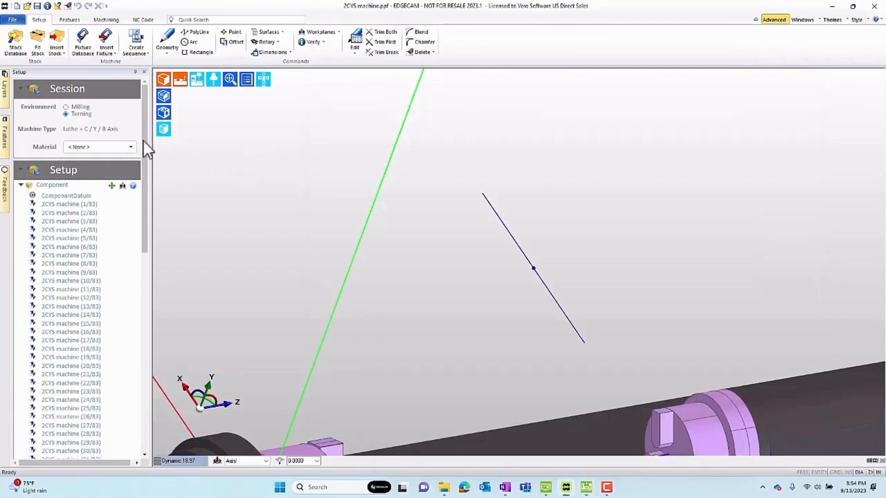
Show the Turret layer in EDGECAM and inspect where the construction line ends inside the lower turret pocket.
left_click(7, 96)
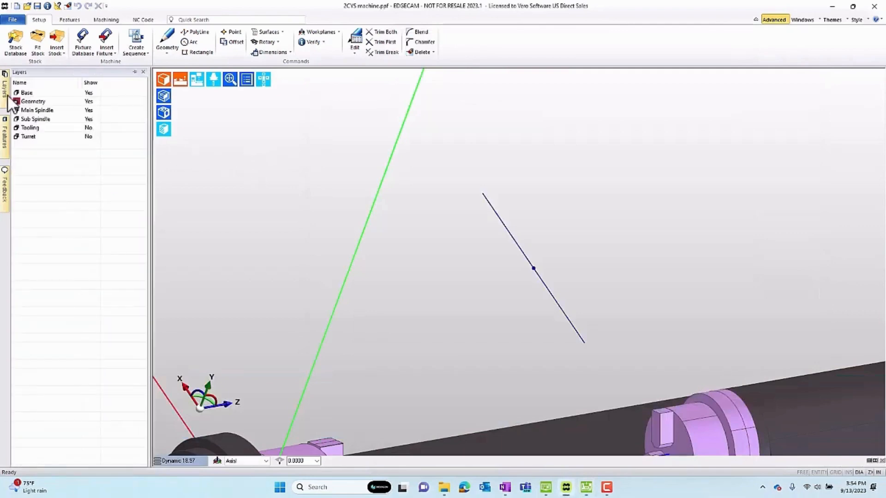
left_click(88, 137)
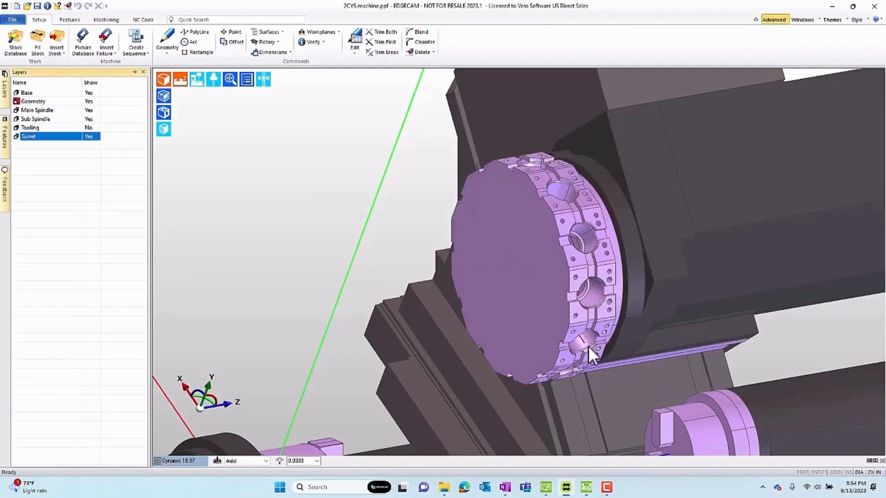
scroll(588, 343, "up", 8)
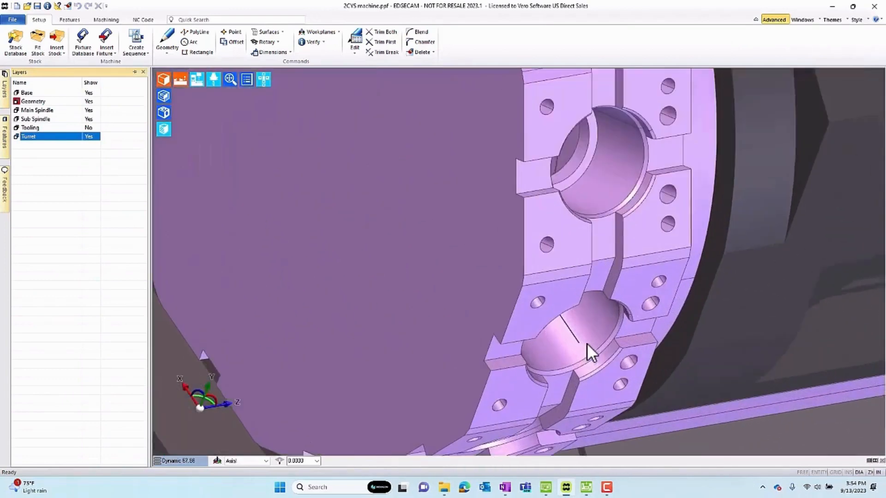
scroll(587, 343, "down", 5)
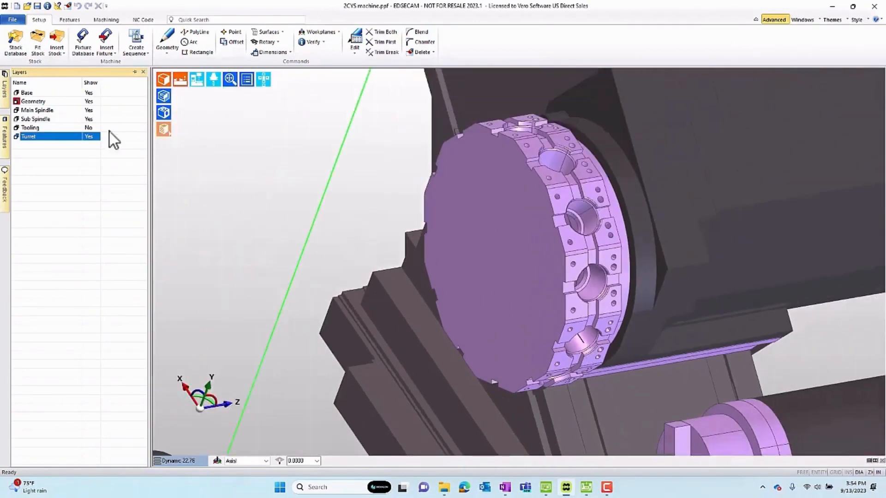
Hide the Turret layer and measure the distance from the construction line's lower end to its midpoint.
left_click(95, 138)
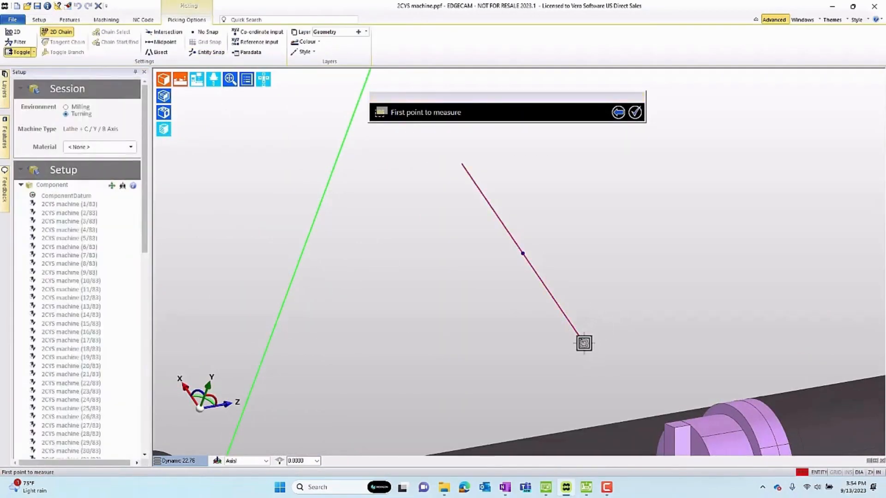
left_click(522, 252)
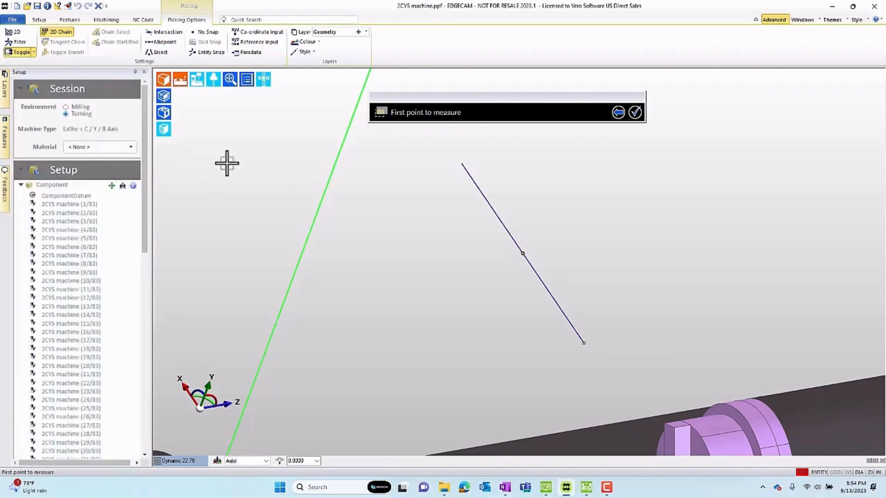
key("Escape")
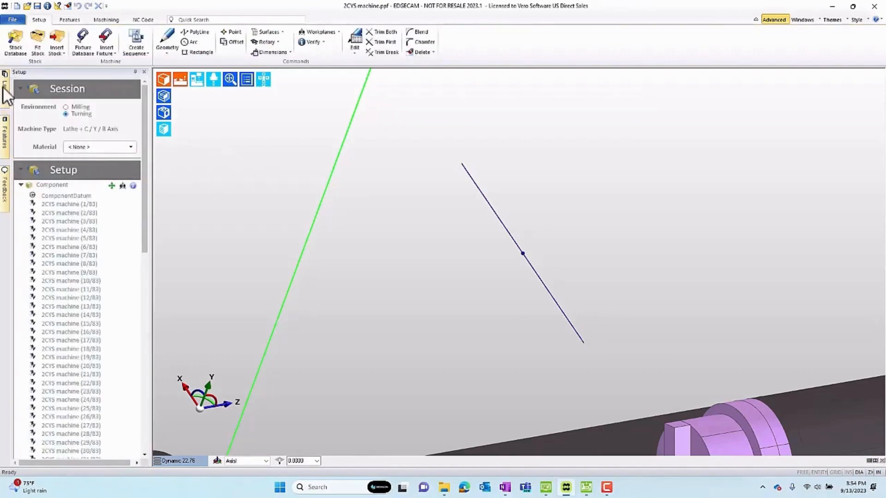
Show the Turret layer and inspect the turret's front face.
mouse_move(6, 86)
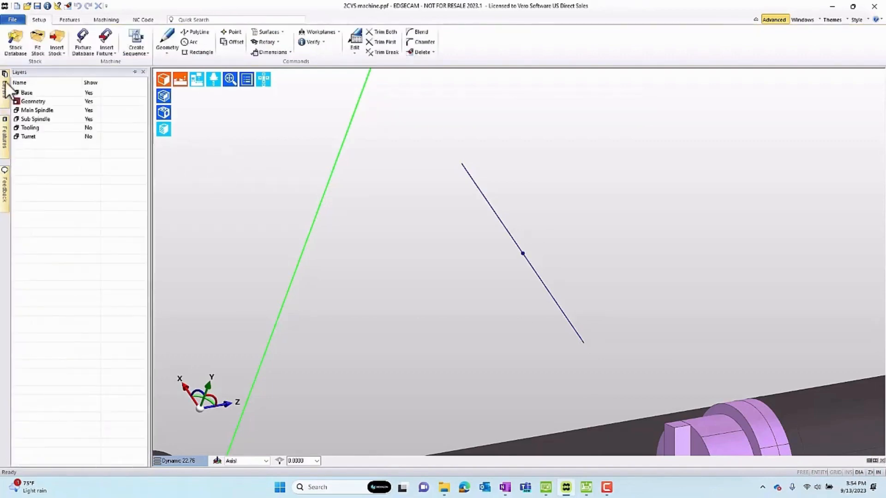
left_click(89, 137)
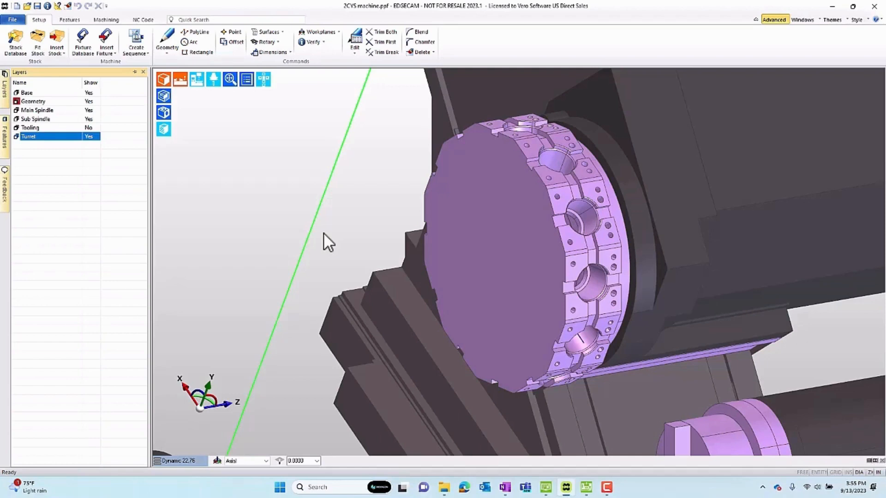
left_click(472, 254)
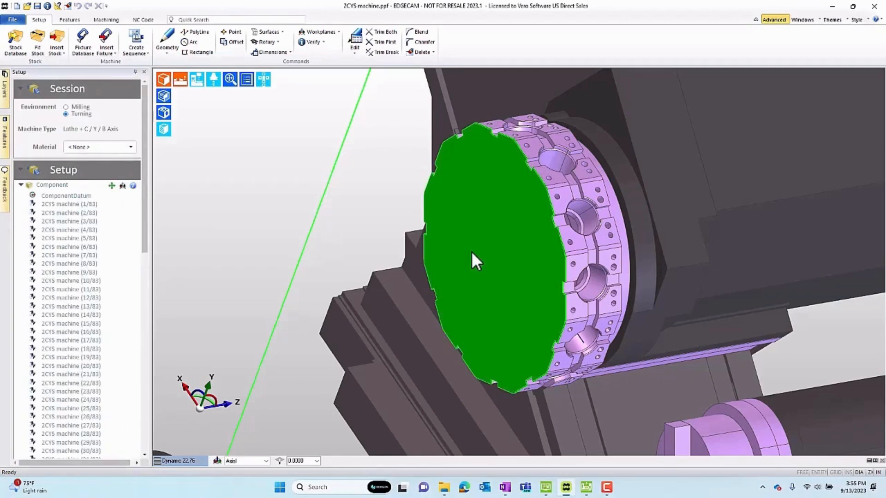
left_click(471, 251)
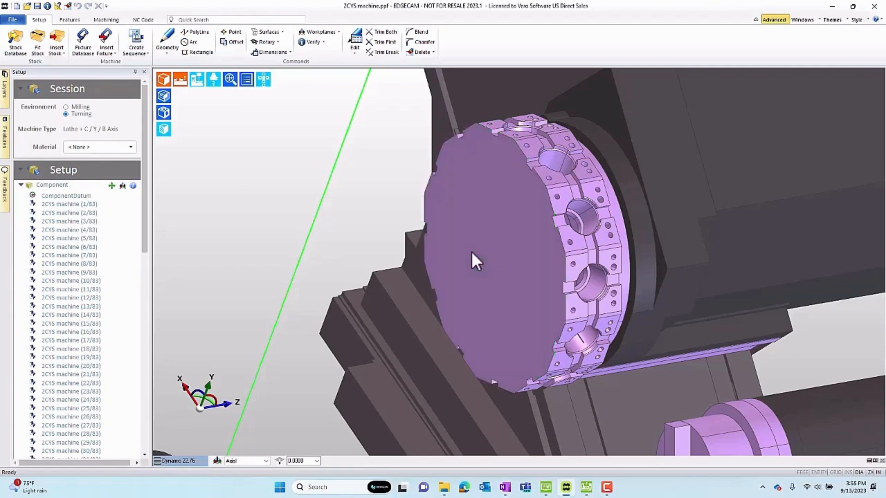
Switch to Code Wizard, dismiss Machine Parameters without changes, and add a Radial tool mounting block under the Turret fixture.
left_click(586, 487)
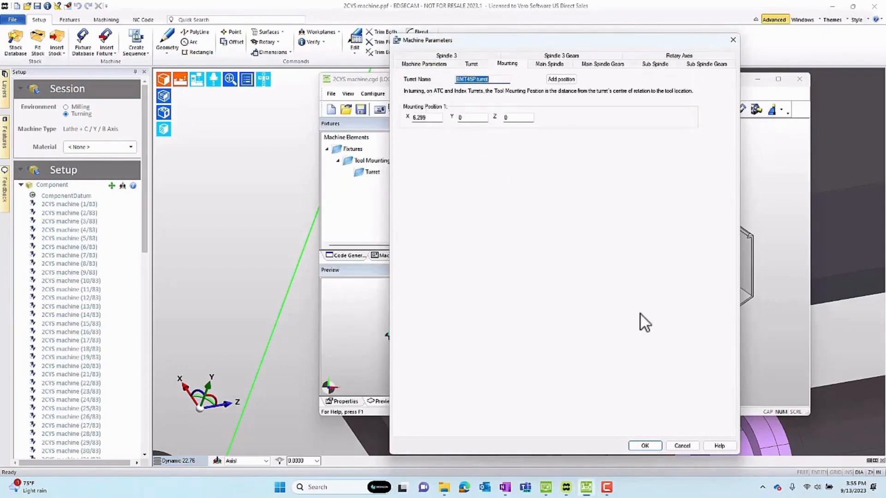
left_click(683, 446)
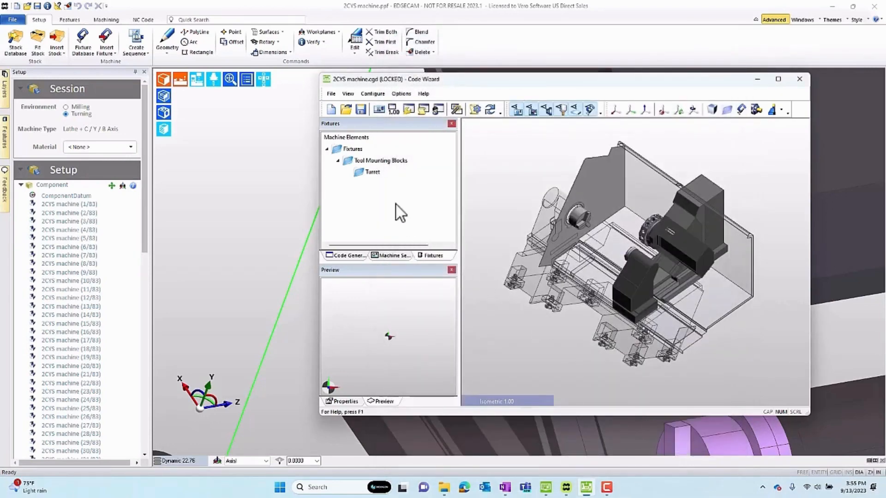
left_click(373, 173)
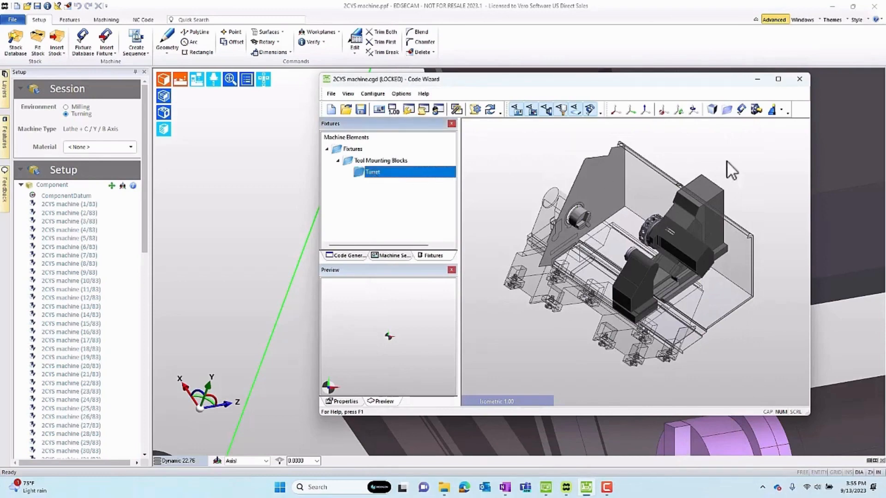
left_click(781, 110)
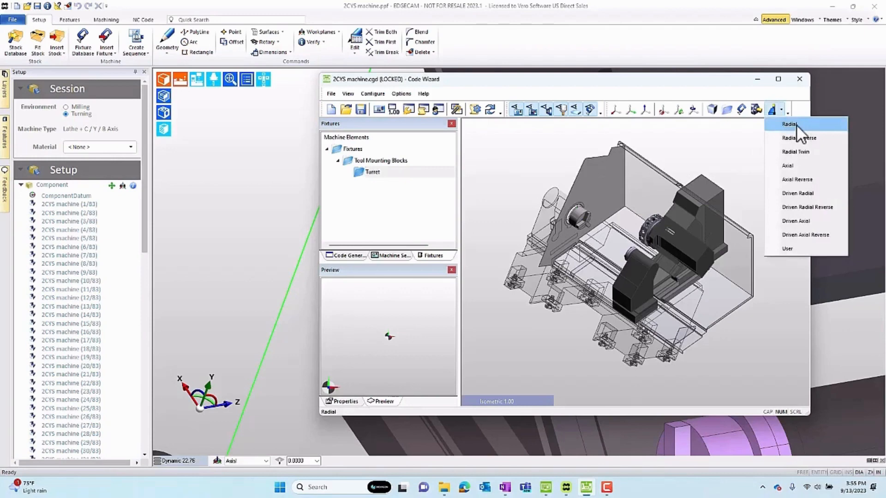
left_click(789, 124)
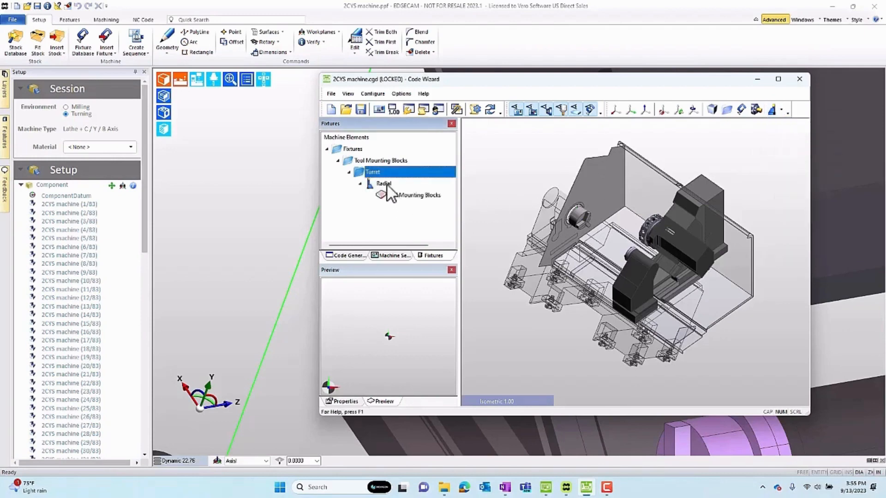
Rename the new radial mounting block to Radial Turn and assign it to turret Upper 1.
left_click(385, 184)
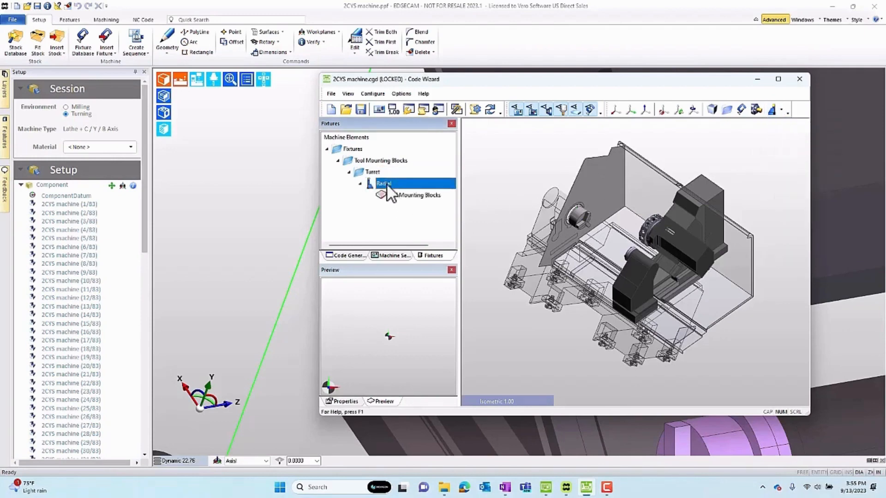
left_click(340, 401)
left_click(416, 311)
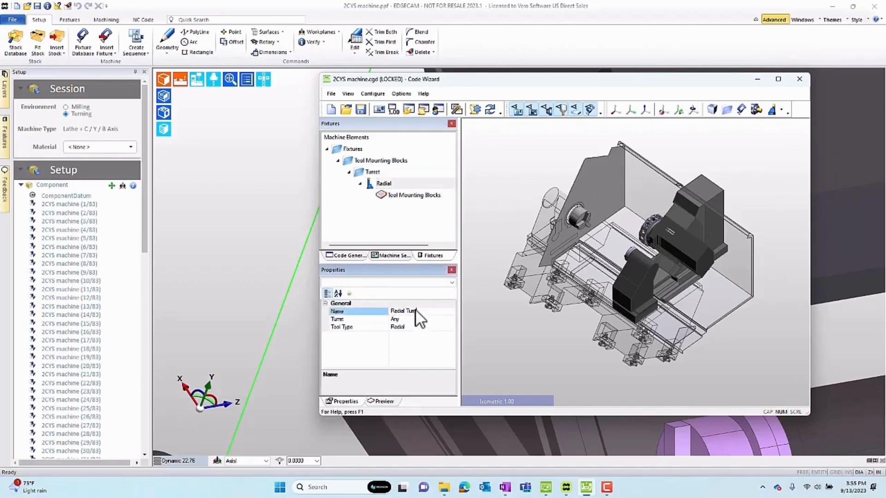
left_click(416, 319)
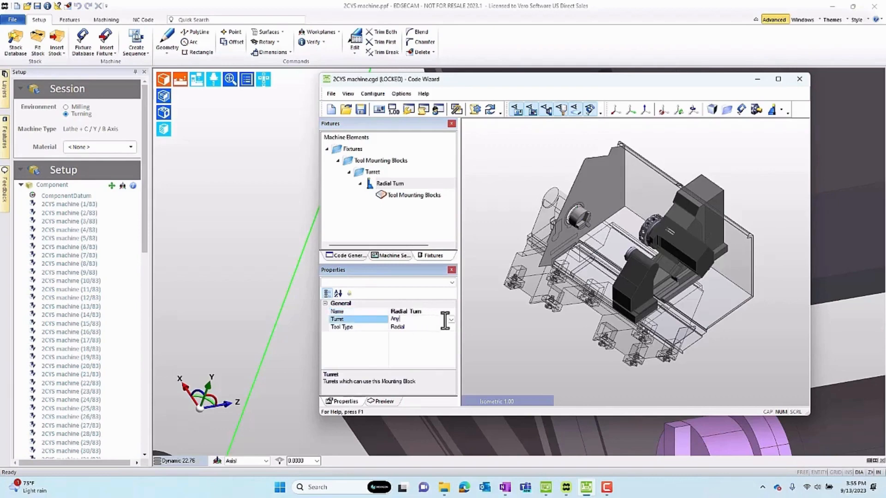
left_click(451, 319)
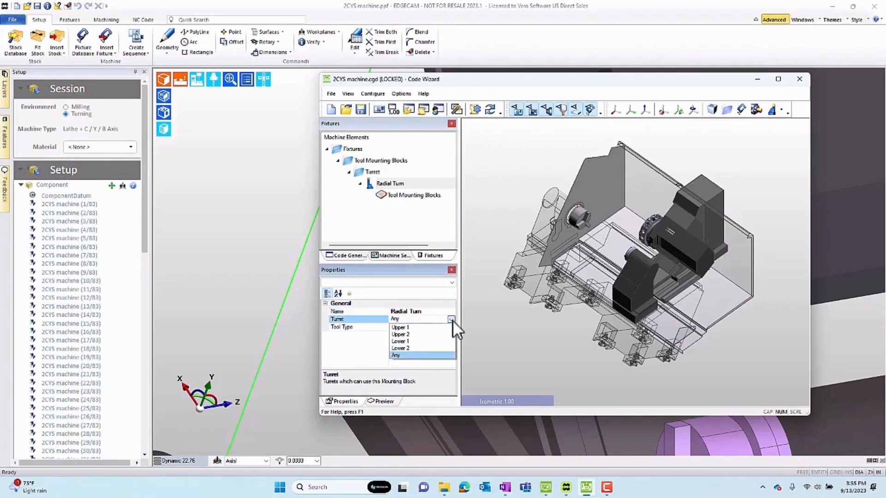
left_click(405, 328)
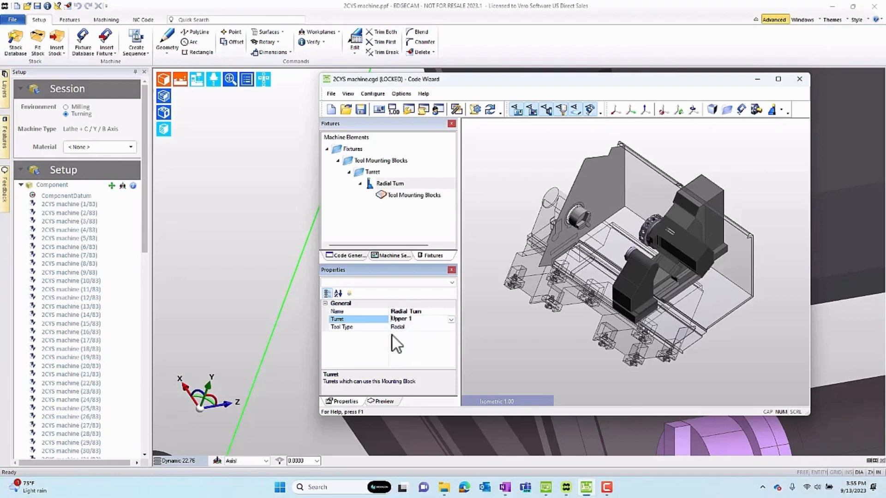
Examine the default Tool Mounting Blocks graphic under Radial Turn, checking its size parameters and its 3D preview.
left_click(398, 197)
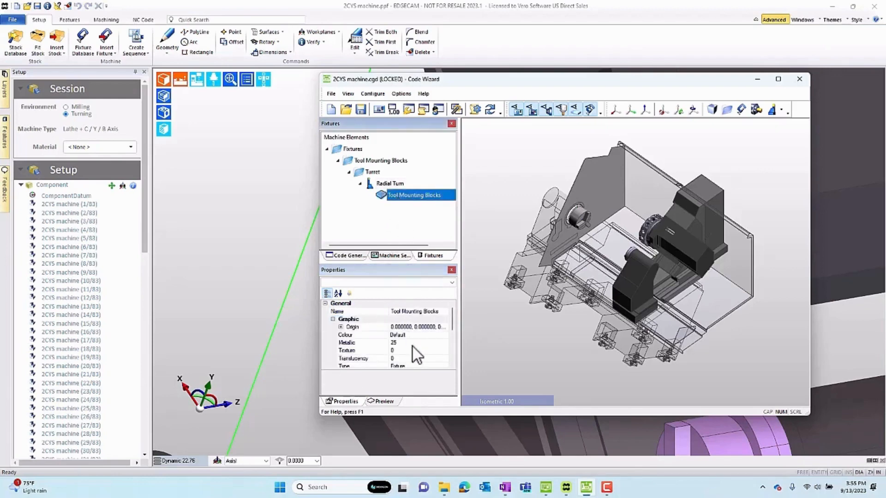
left_click_drag(451, 314, 451, 323)
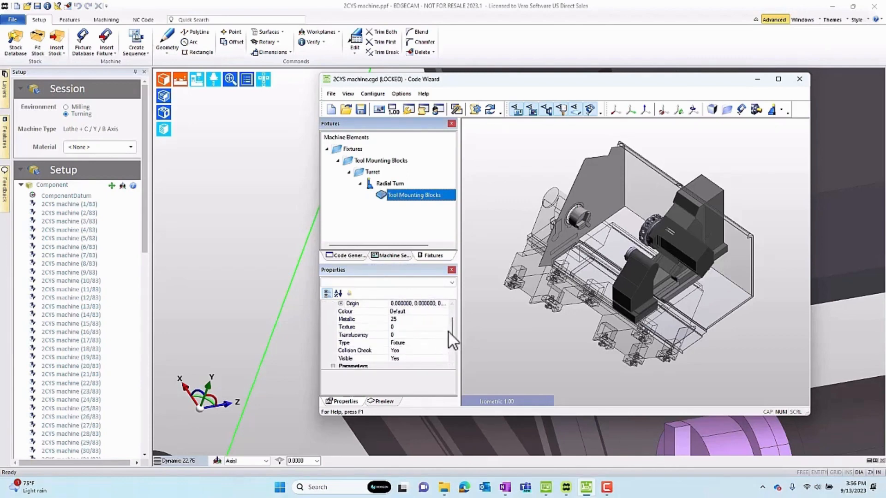
left_click_drag(452, 327, 453, 346)
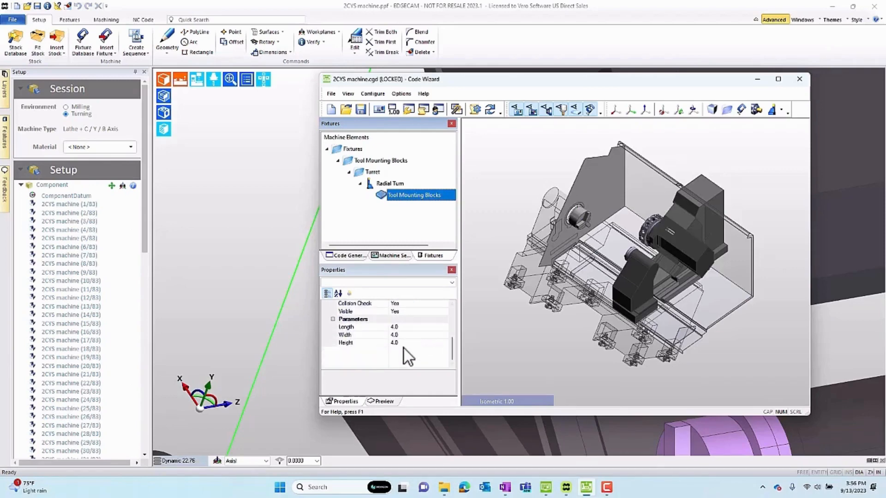
left_click(385, 401)
mouse_move(390, 366)
left_mouse_down()
mouse_move(397, 342)
mouse_move(384, 305)
mouse_move(413, 361)
mouse_move(397, 361)
left_mouse_up()
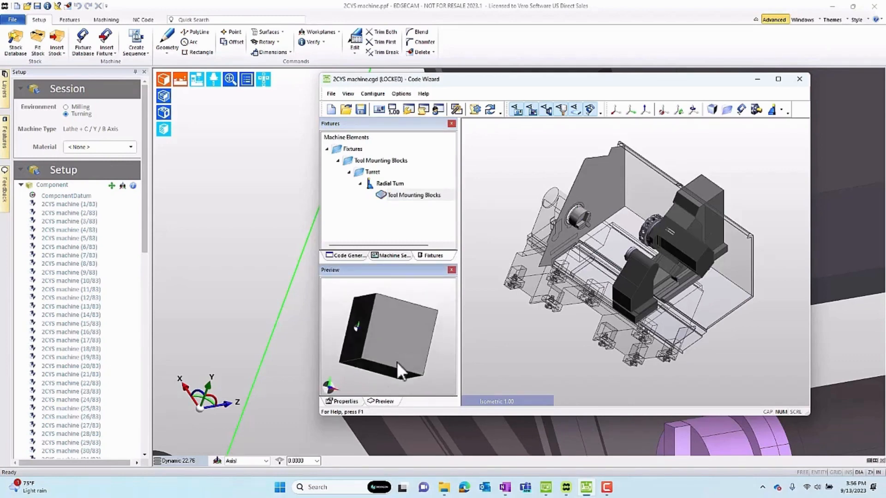
left_click(347, 402)
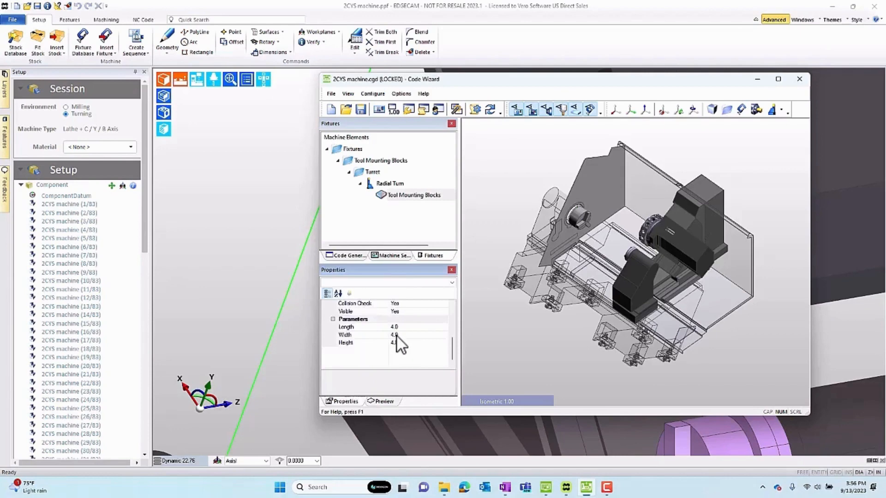
Switch to EDGECAM and show the Tooling layer to inspect the tool holders mounted around the turret.
left_click(259, 191)
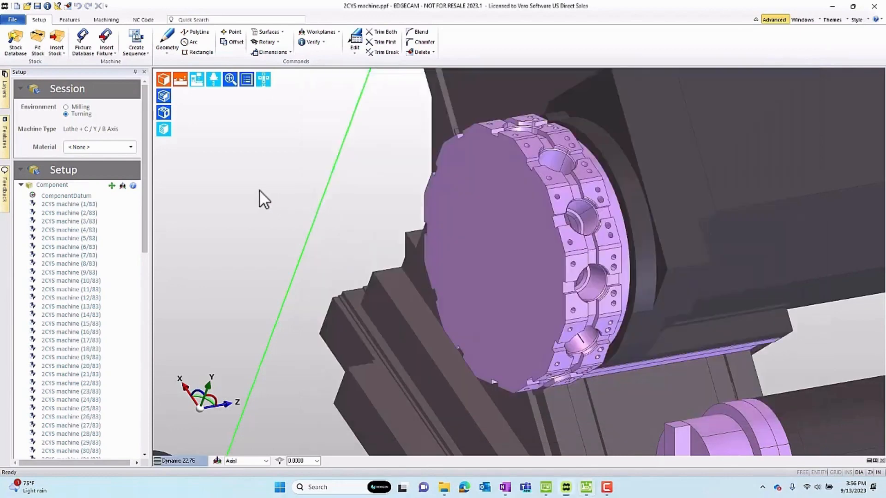
left_click(4, 90)
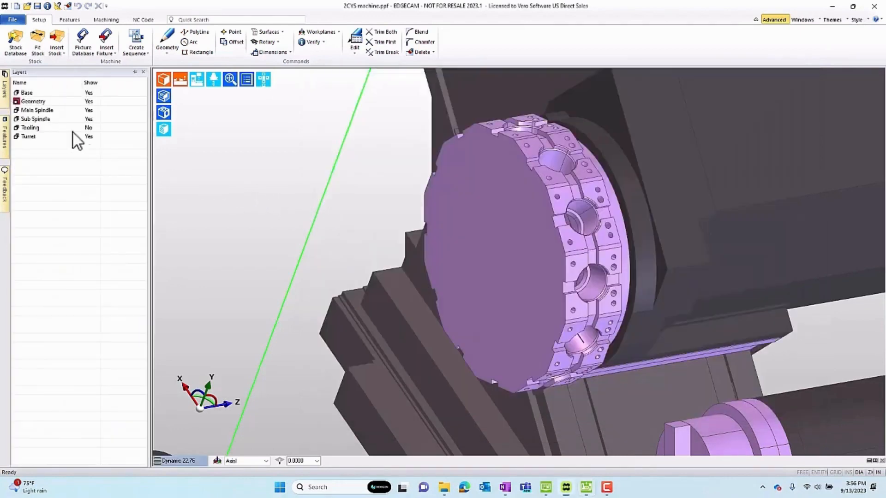
left_click(89, 128)
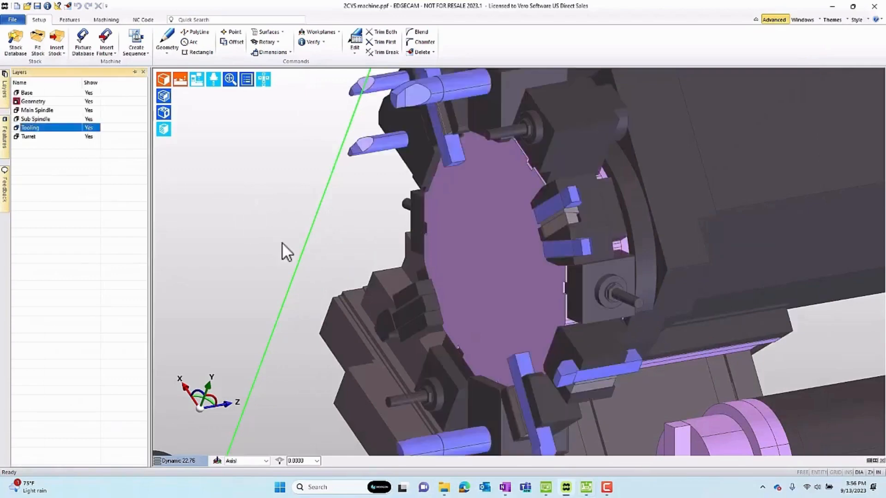
scroll(284, 244, "down", 2)
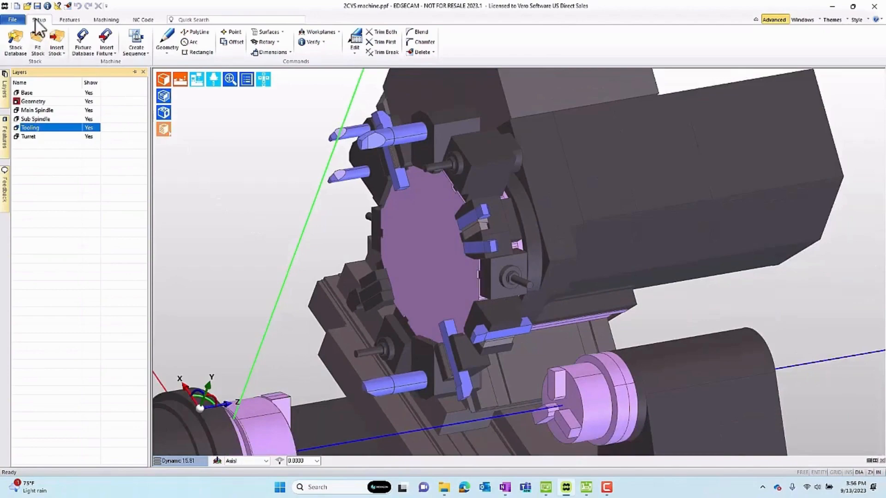
Open the recent file Radial Turn.ppf and inspect the mounting block's orientation and origin, starting from the Front Turn view.
left_click(14, 20)
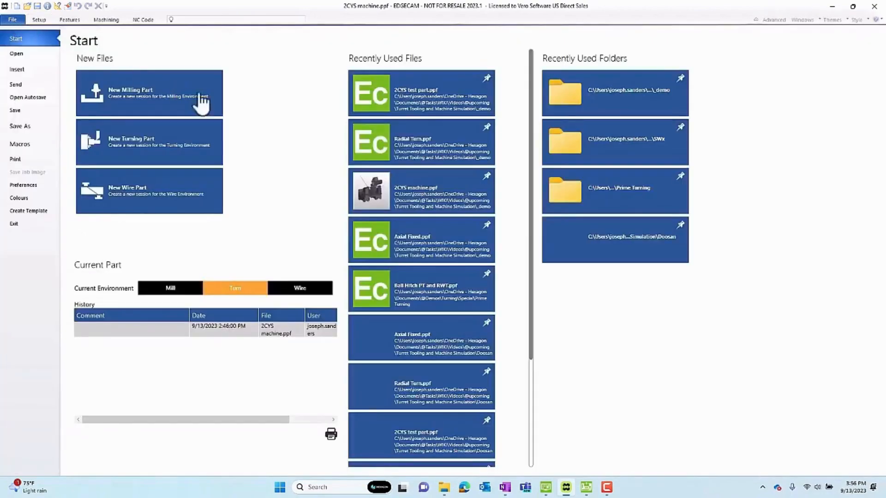
left_click(422, 147)
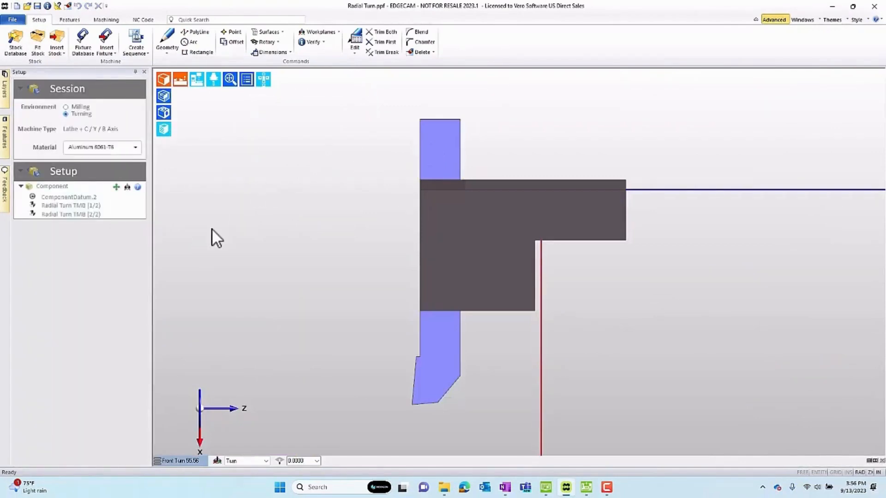
left_click(179, 461)
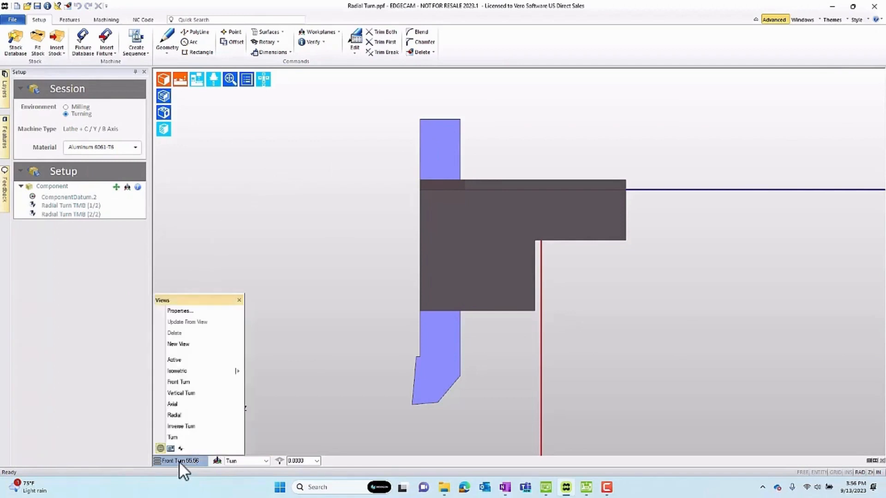
left_click(181, 382)
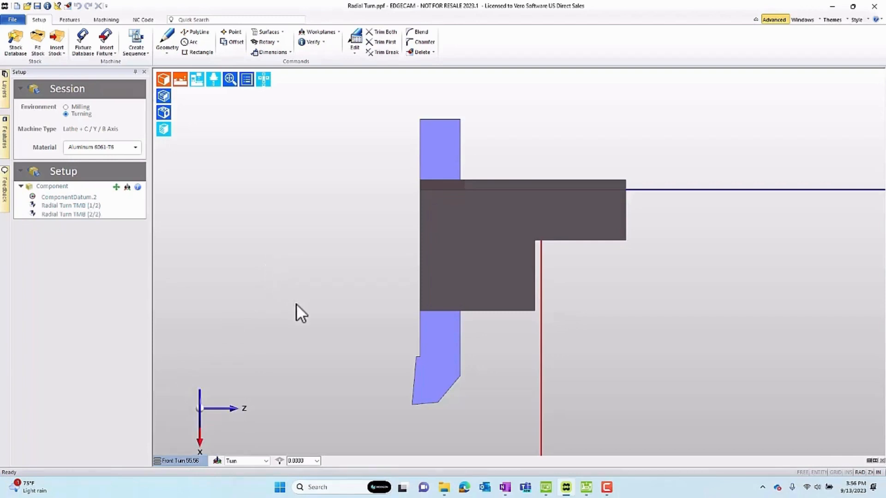
middle_click_drag(311, 335, 330, 317)
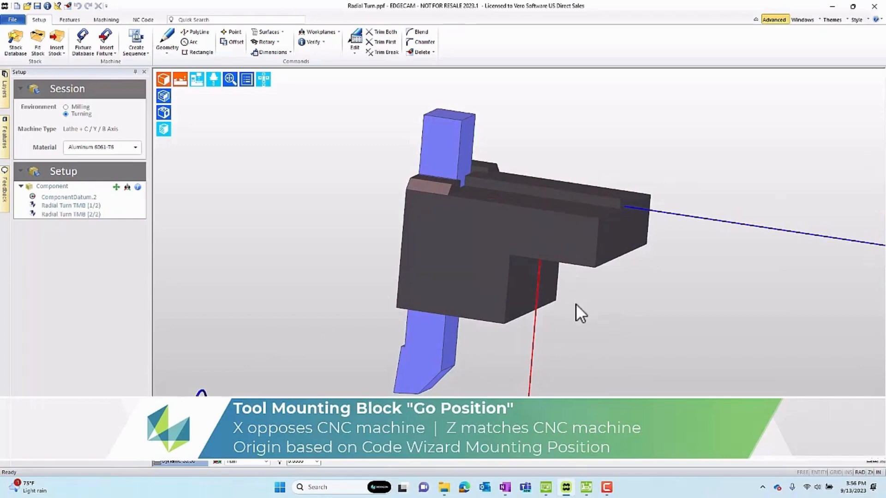
Run Output Model on the Radial Turn TMB (2/2) mounting block feature.
left_click(4, 134)
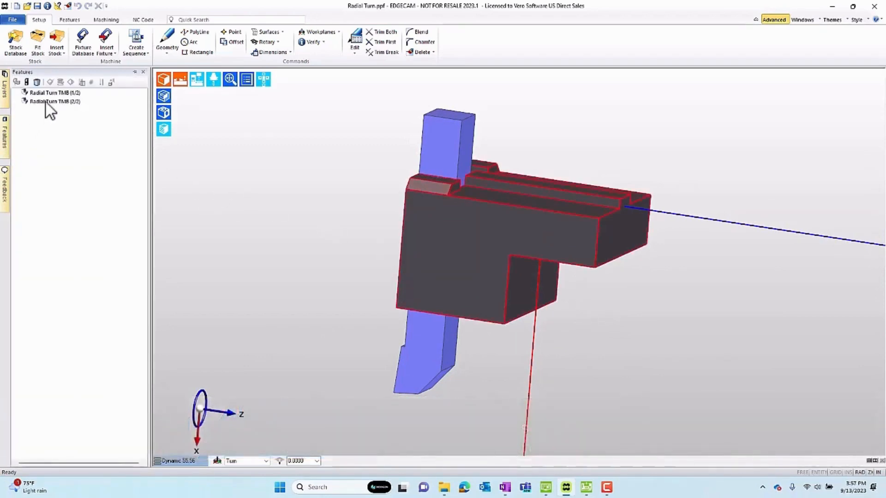
left_click(45, 101)
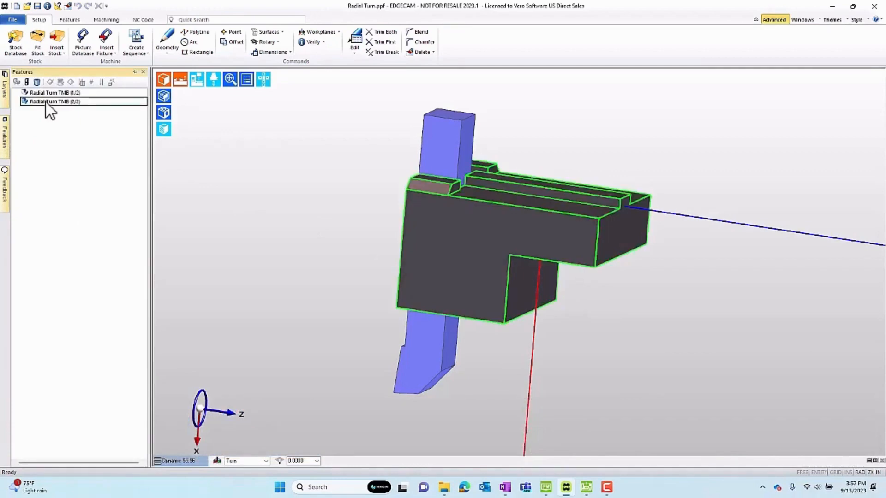
right_click(47, 106)
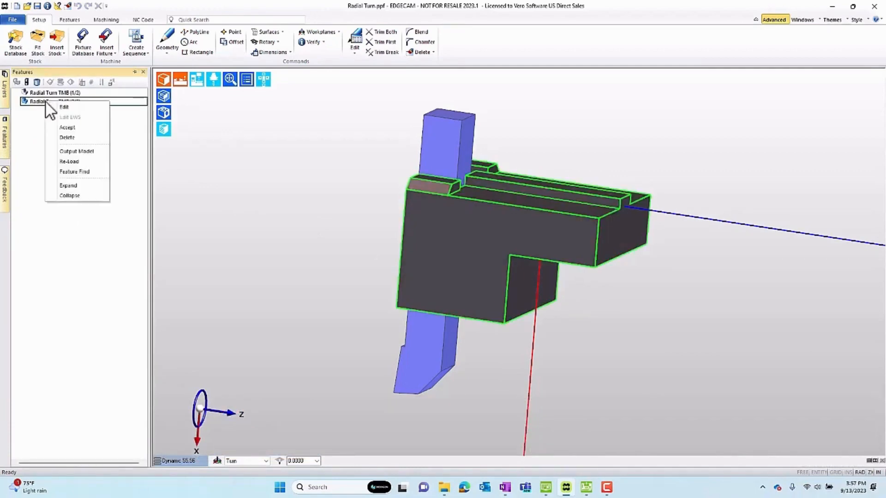
left_click(75, 152)
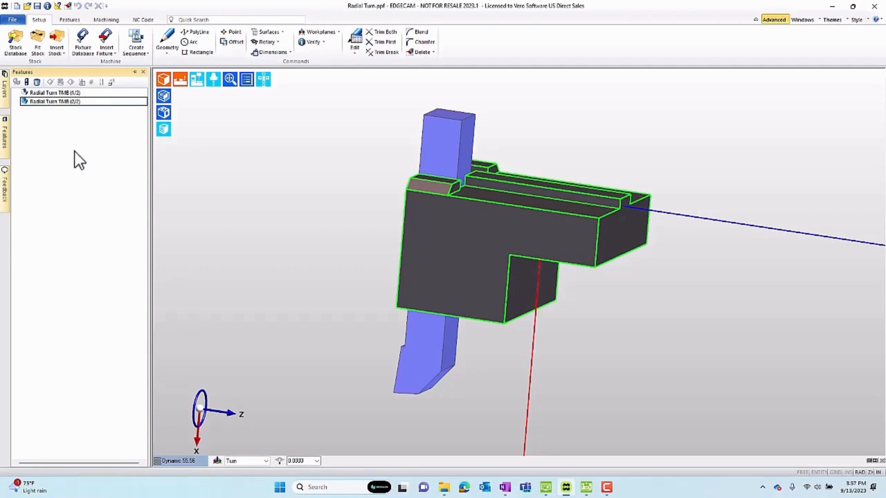
Switch to Code Wizard and remove the default Tool Mounting Blocks graphic from under Radial Turn.
left_click(586, 487)
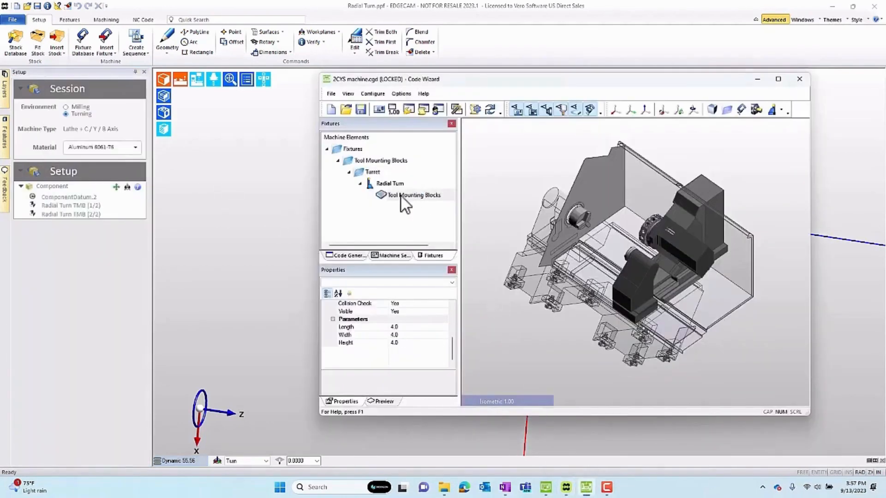
left_click(401, 196)
key("Delete")
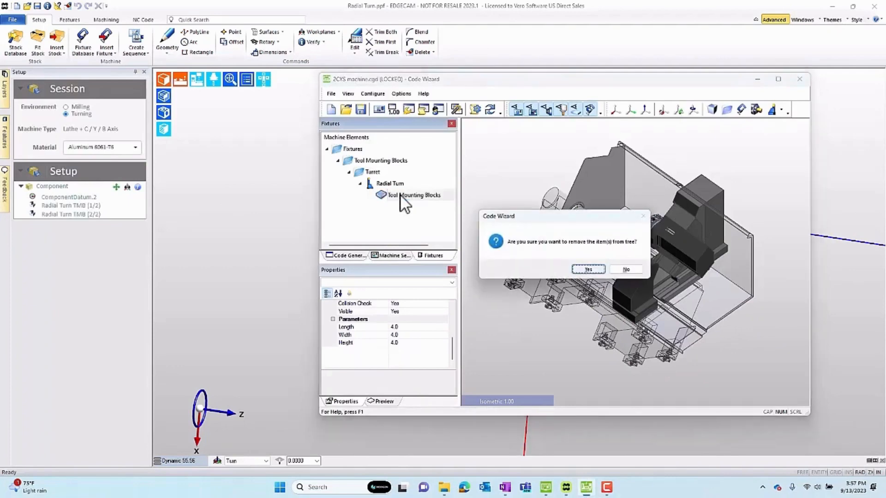
key("Return")
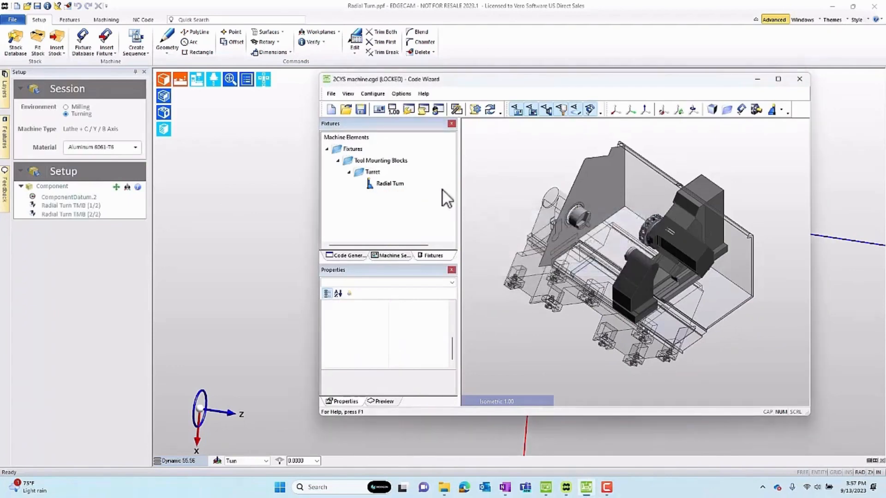
Paste the output model under the Radial Turn mounting block.
left_click(393, 184)
right_click(392, 183)
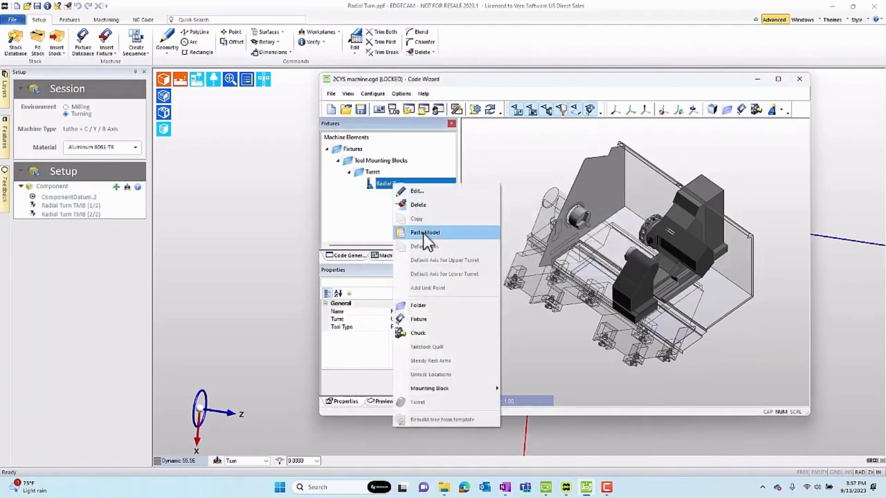
left_click(423, 232)
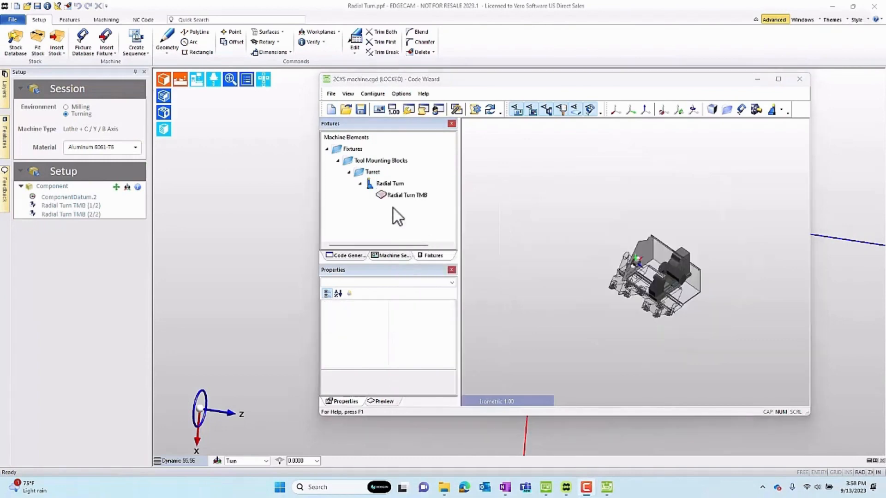
Set the Radial Turn TMB graphic's type to Fixture and preview the pasted block.
left_click(396, 196)
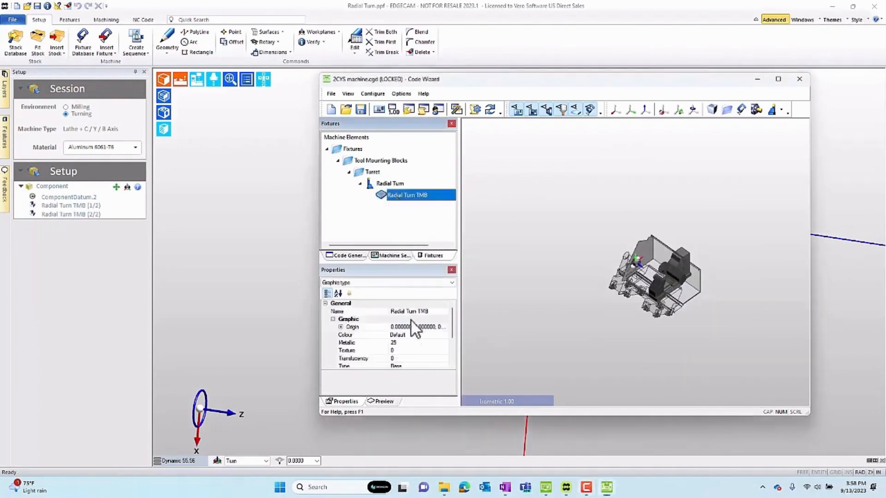
scroll(414, 342, "down", 2)
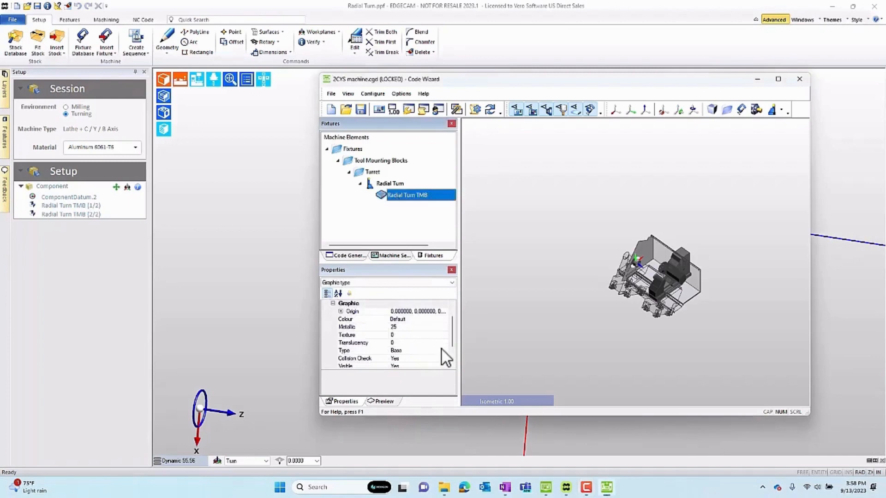
left_click(446, 351)
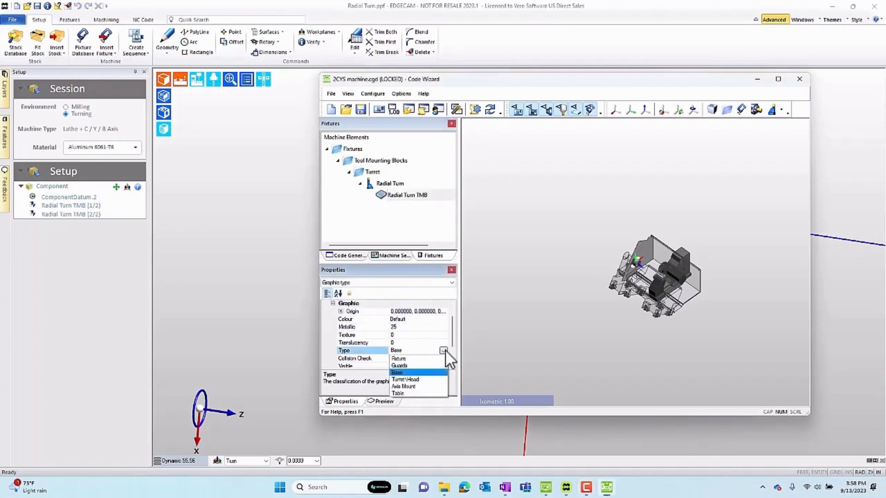
left_click(405, 359)
scroll(403, 348, "up", 1)
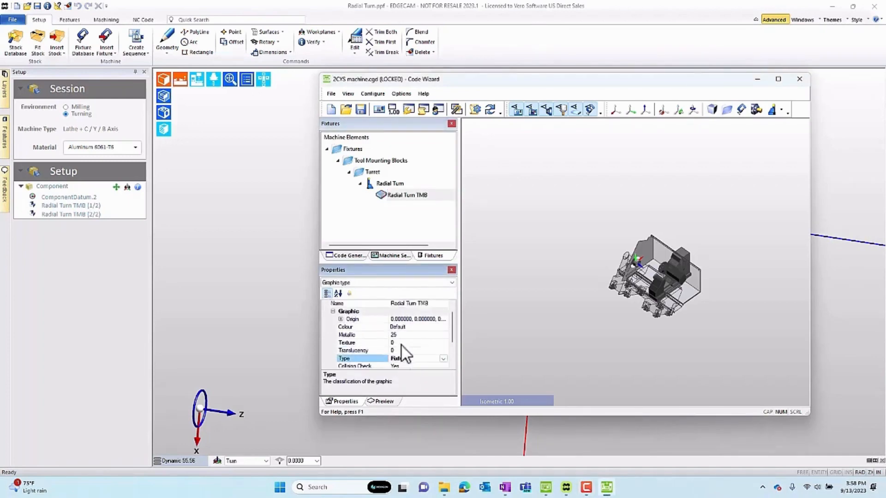
left_click(384, 400)
mouse_move(403, 356)
left_mouse_down()
mouse_move(383, 325)
mouse_move(402, 347)
left_mouse_up()
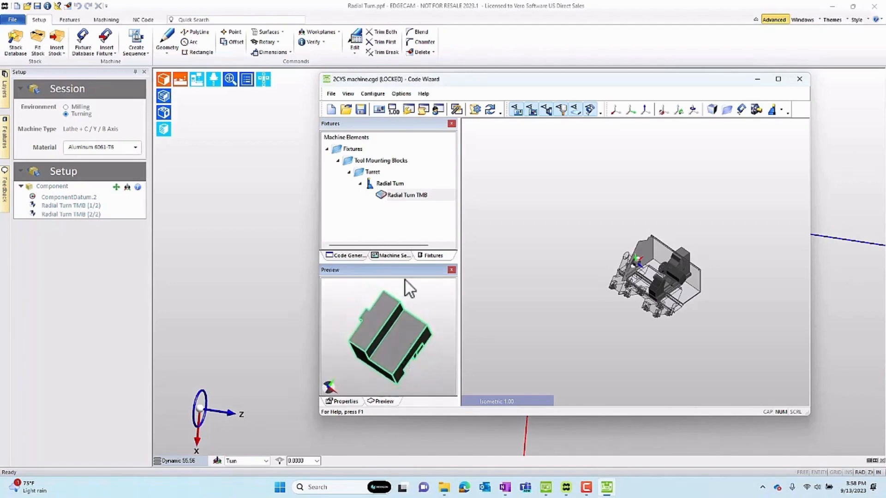
left_click(395, 226)
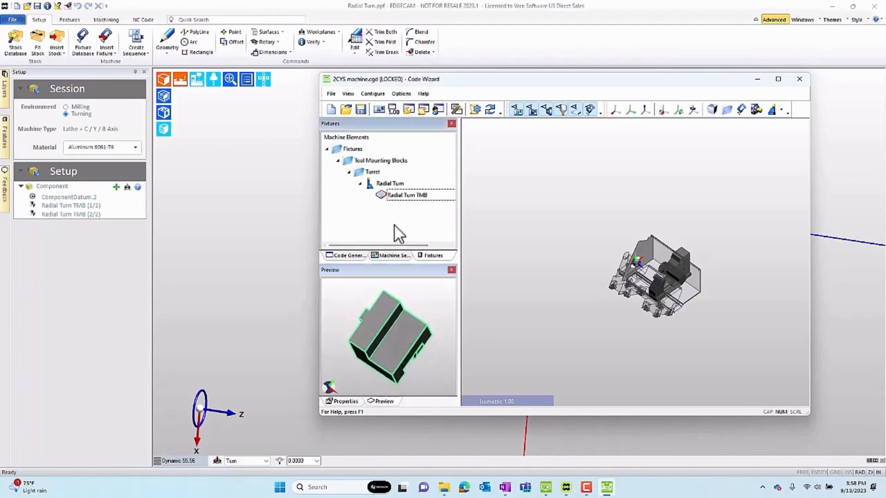
Add an Axial mounting block to the Turret folder.
left_click(372, 172)
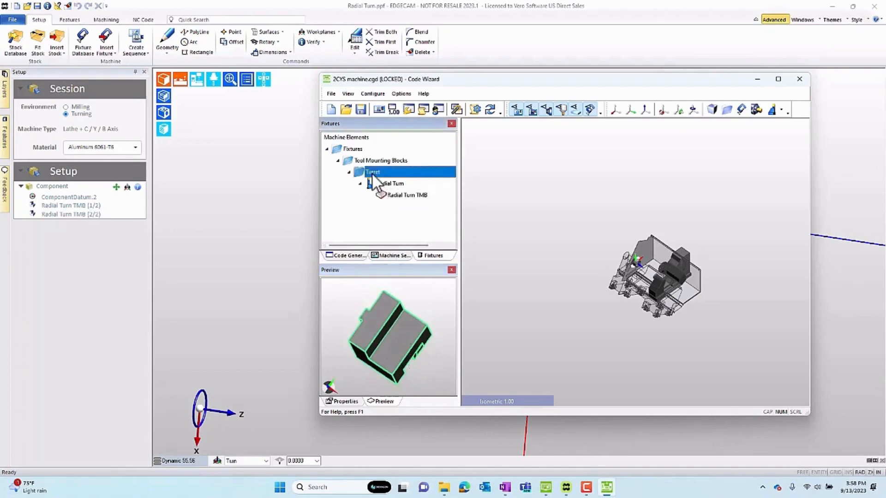
left_click(782, 111)
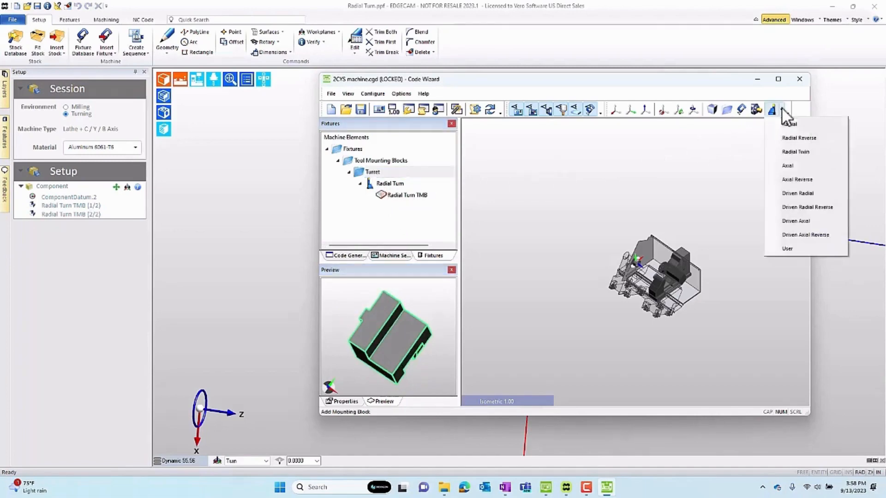
left_click(789, 164)
left_click(382, 185)
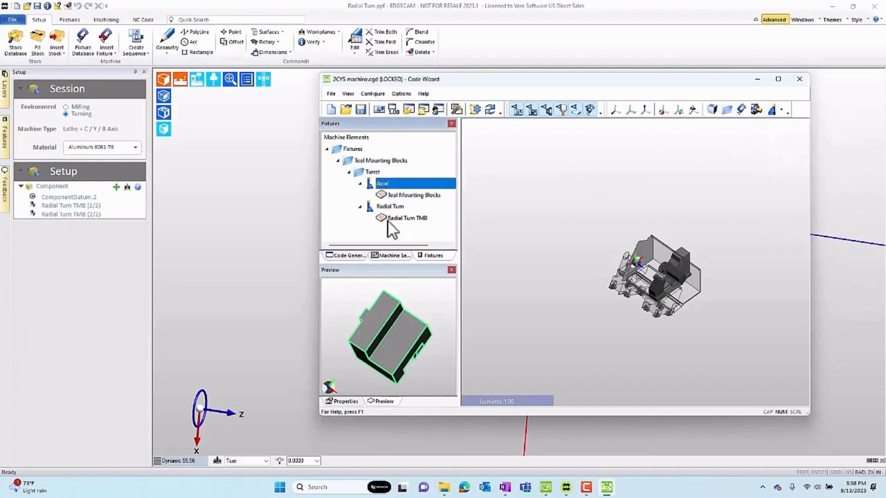
Rename the new Axial mounting block as Axial Fixed and assign it to turret Upper 1.
left_click(339, 401)
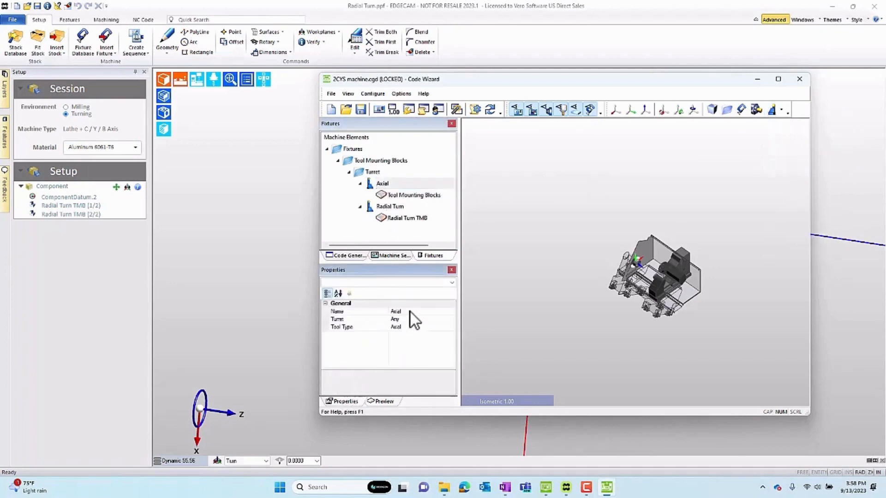
left_click(411, 312)
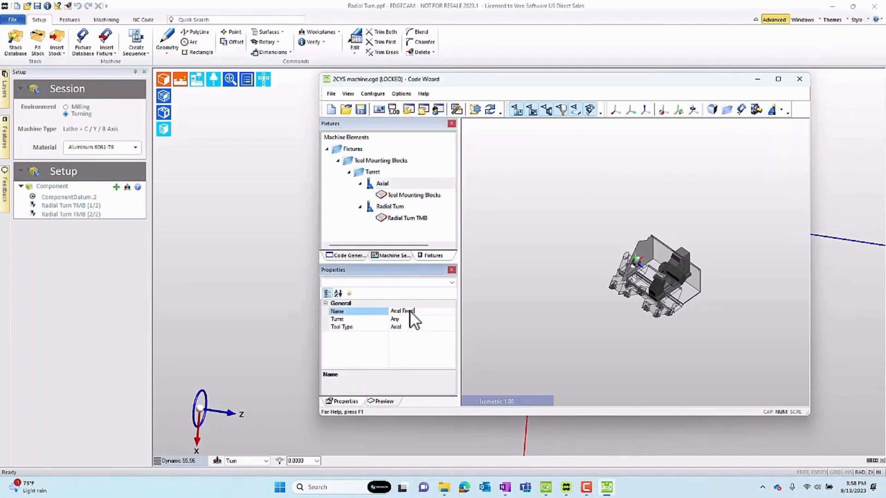
left_click(423, 319)
left_click(451, 319)
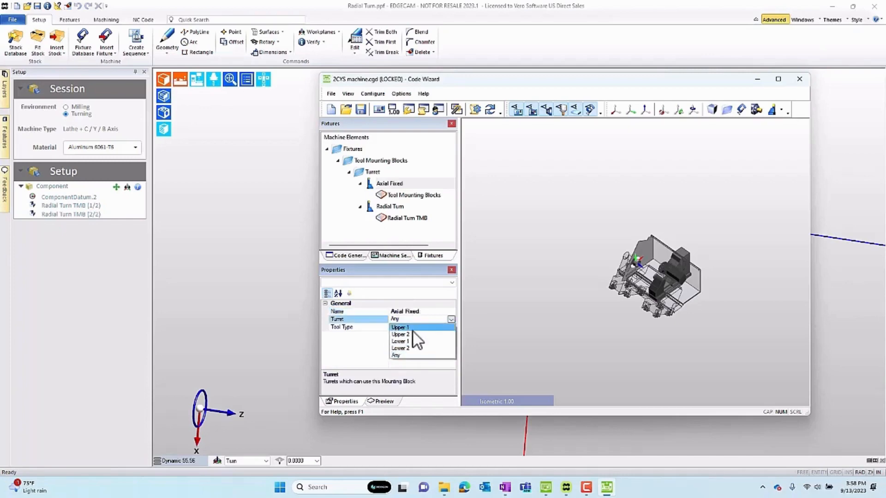
left_click(406, 328)
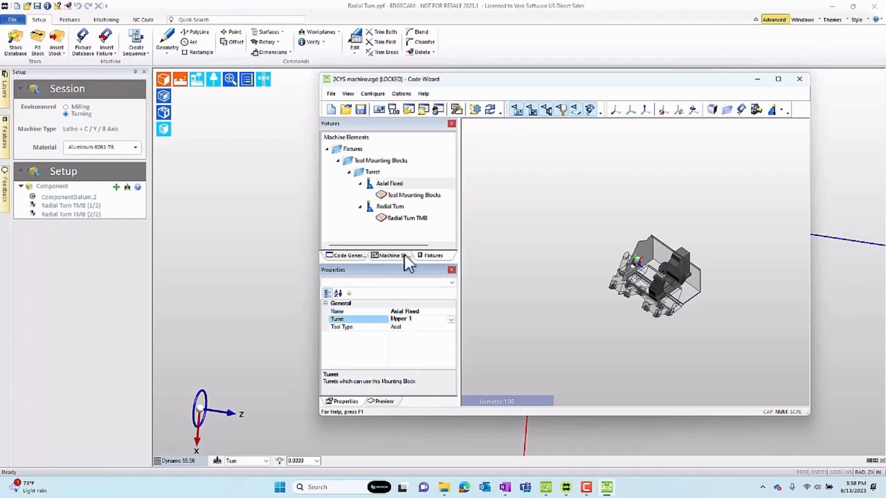
Remove the default Tool Mounting Blocks graphic from under Axial Fixed.
left_click(395, 196)
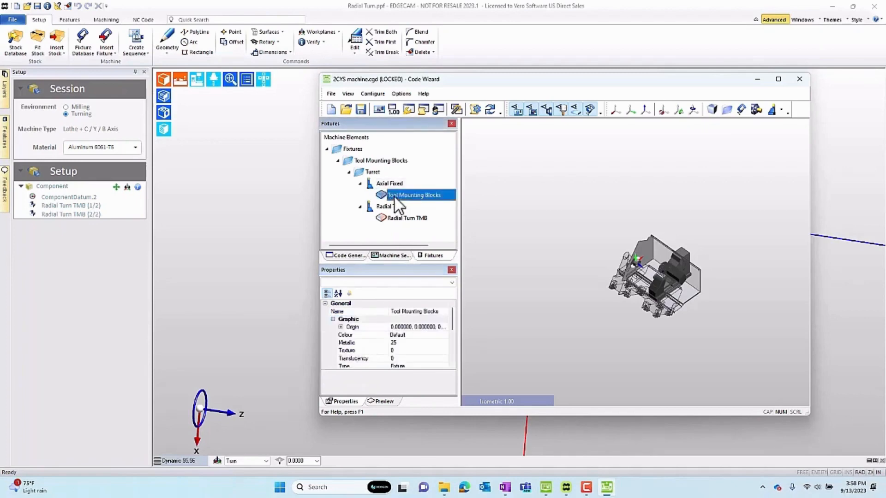
key("Delete")
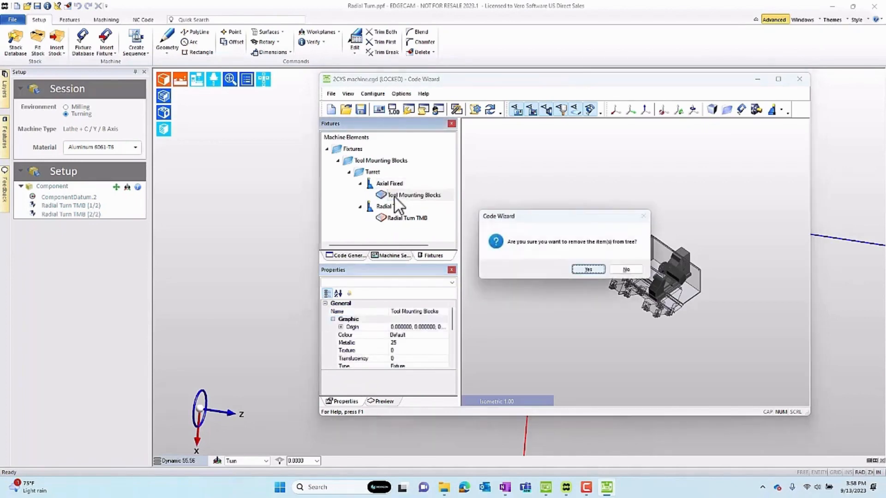
left_click(590, 275)
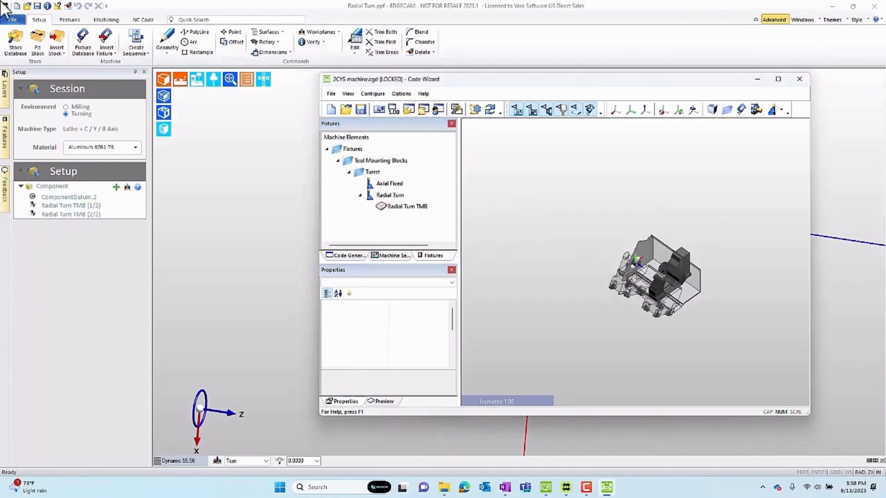
Switch to EDGECAM, open the recent file Axial Fixed.ppf and inspect the block's orientation and origin, starting from the Front Turn view.
left_click(12, 19)
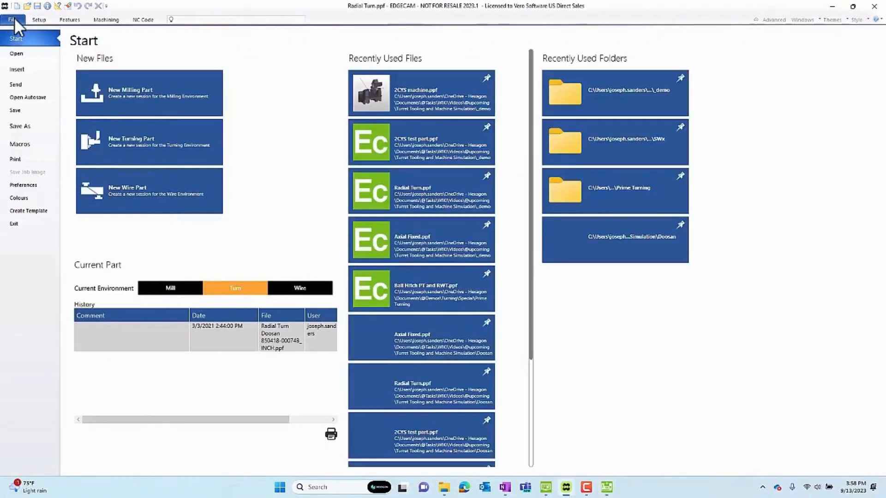
left_click(426, 246)
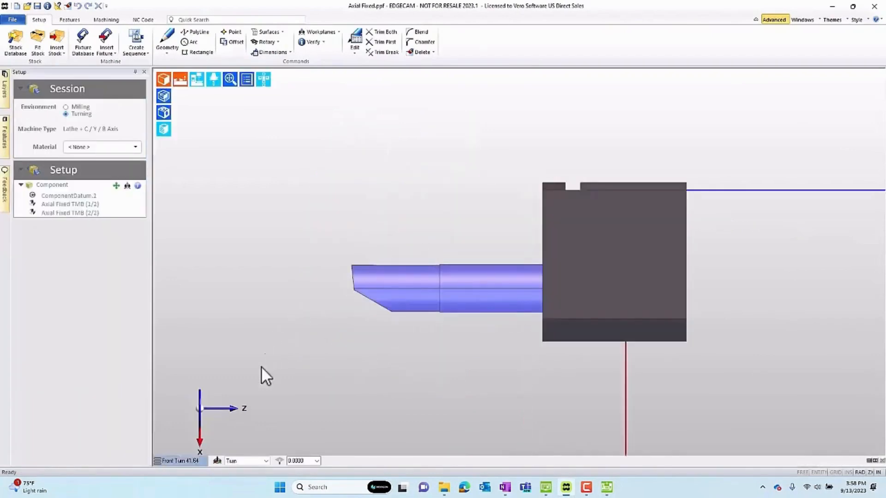
left_click(181, 461)
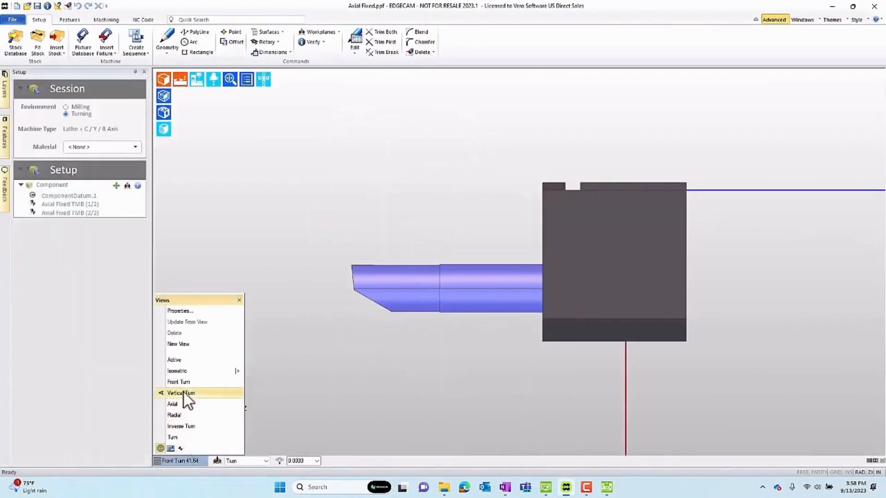
left_click(184, 382)
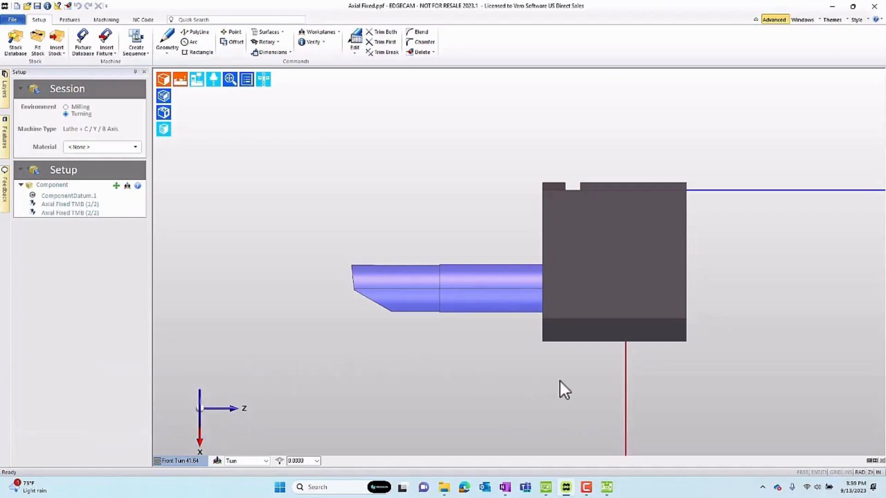
mouse_move(560, 381)
middle_mouse_down()
mouse_move(573, 378)
mouse_move(574, 335)
mouse_move(574, 381)
middle_mouse_up()
middle_click_drag(778, 344, 672, 225)
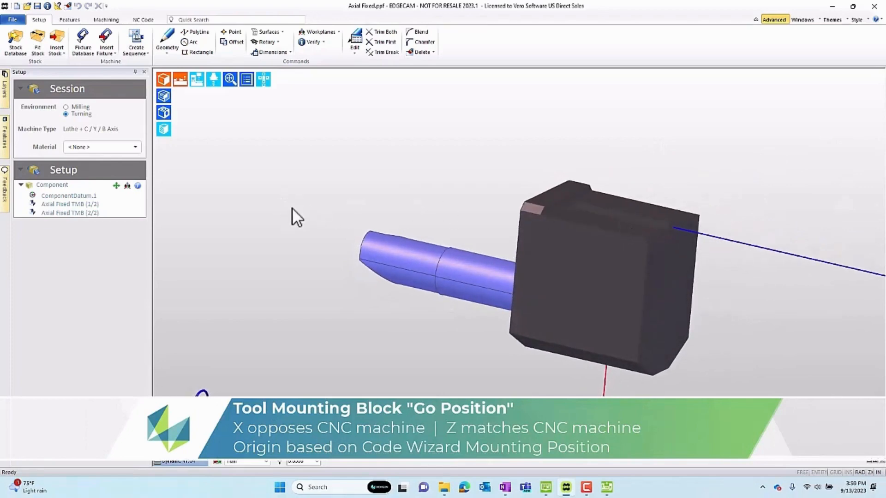
Run Output Model on the Axial Fixed TMB (2/2) mounting block feature.
left_click(4, 133)
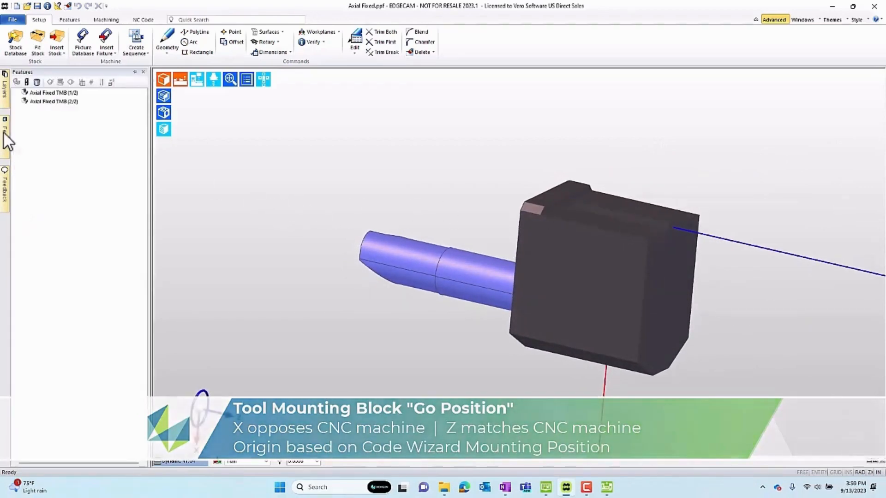
left_click(32, 102)
right_click(31, 102)
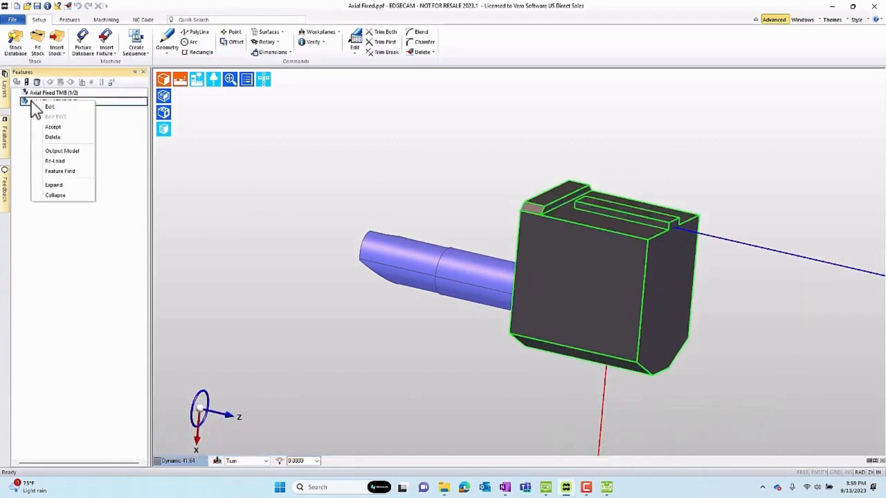
left_click(64, 153)
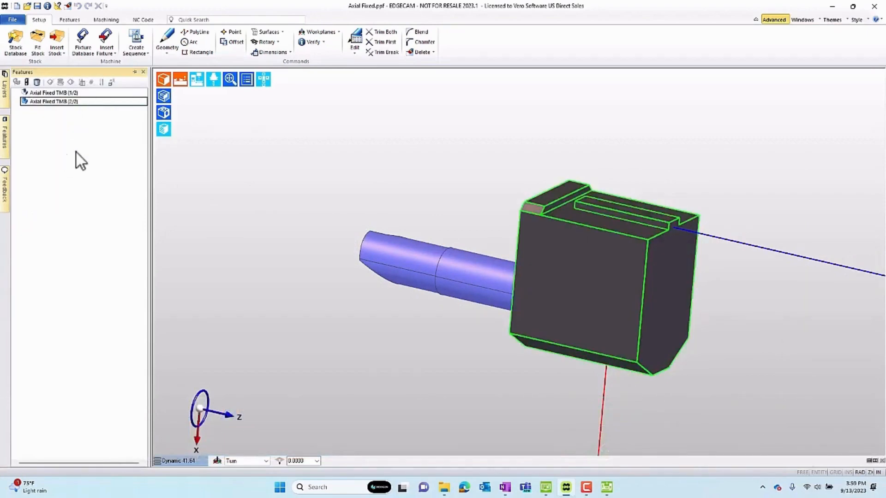
Switch to Code Wizard and paste the output model under the Axial Fixed mounting block.
left_click(606, 487)
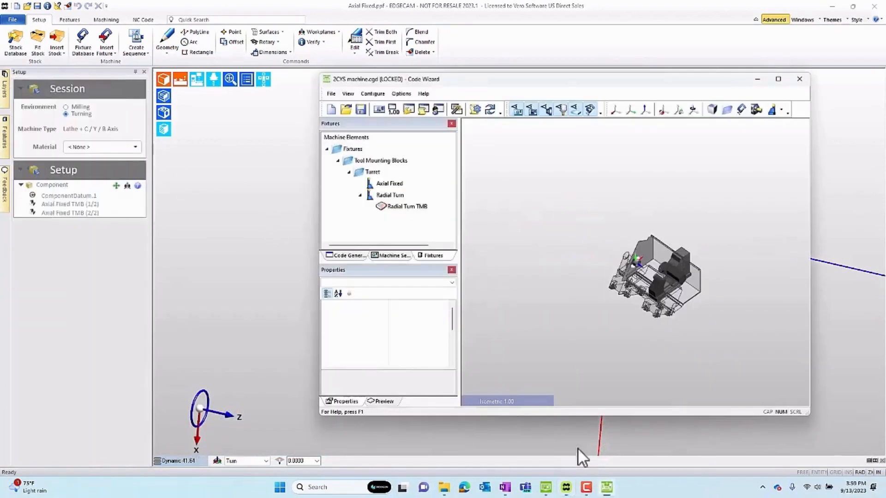
left_click(390, 183)
right_click(389, 183)
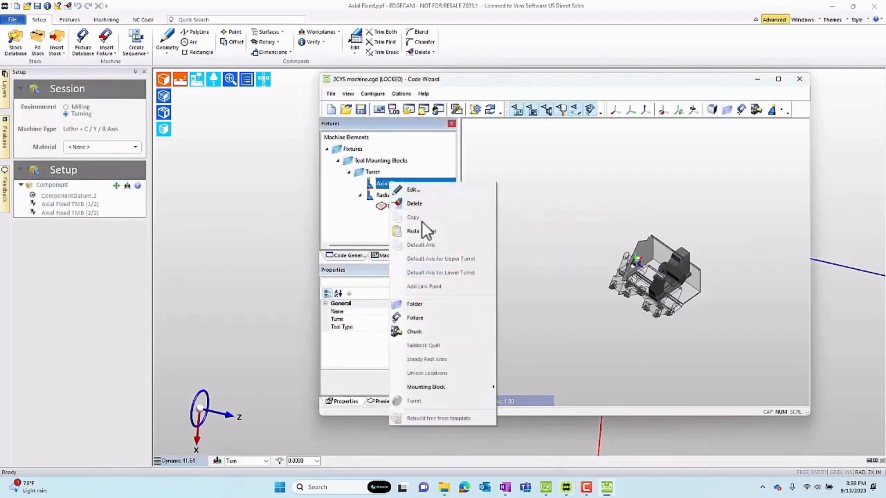
left_click(423, 232)
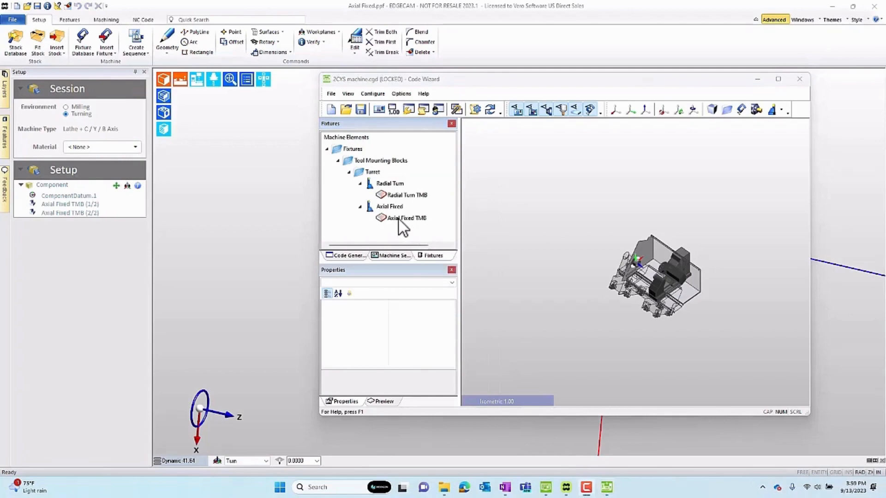
Set the Axial Fixed TMB graphic's type to Fixture and preview the block from another angle.
left_click(399, 219)
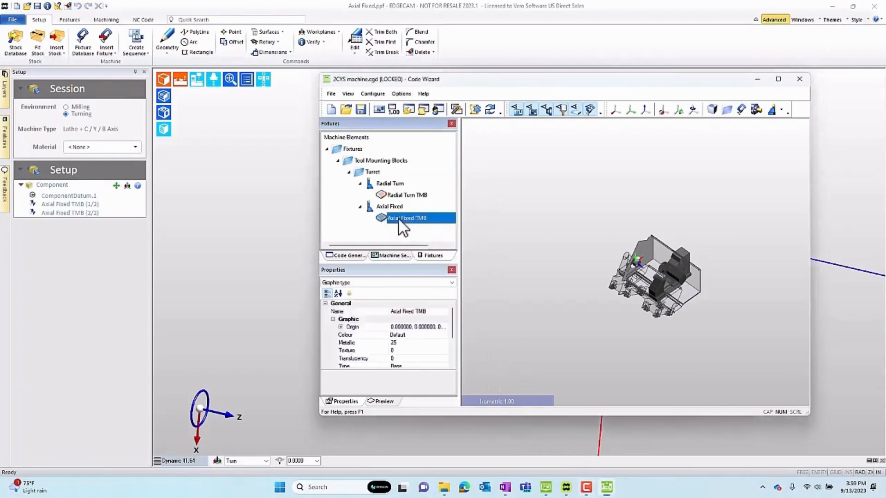
scroll(408, 359, "down", 1)
left_click(409, 358)
left_click(442, 360)
left_click(406, 367)
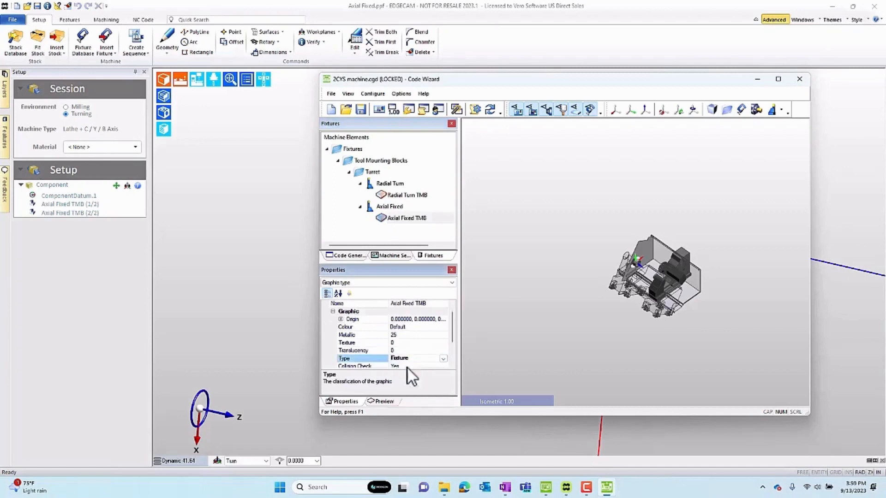
scroll(410, 348, "down", 2)
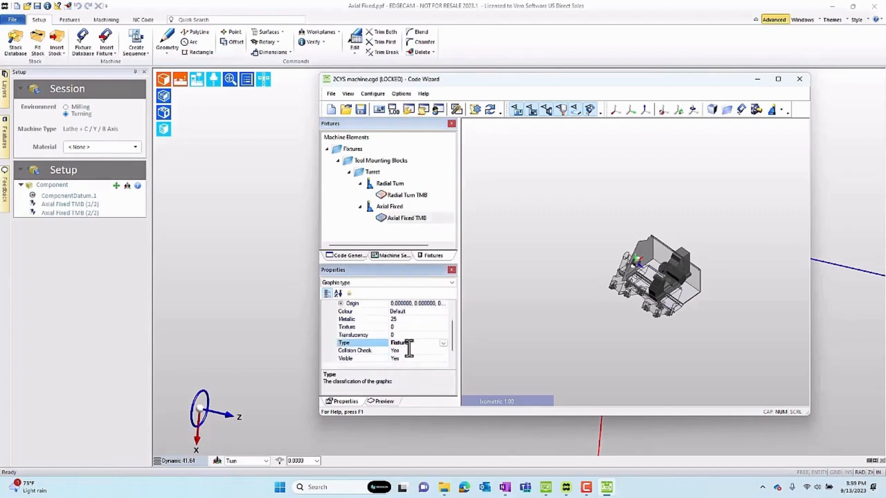
left_click(383, 401)
left_click_drag(410, 367, 422, 352)
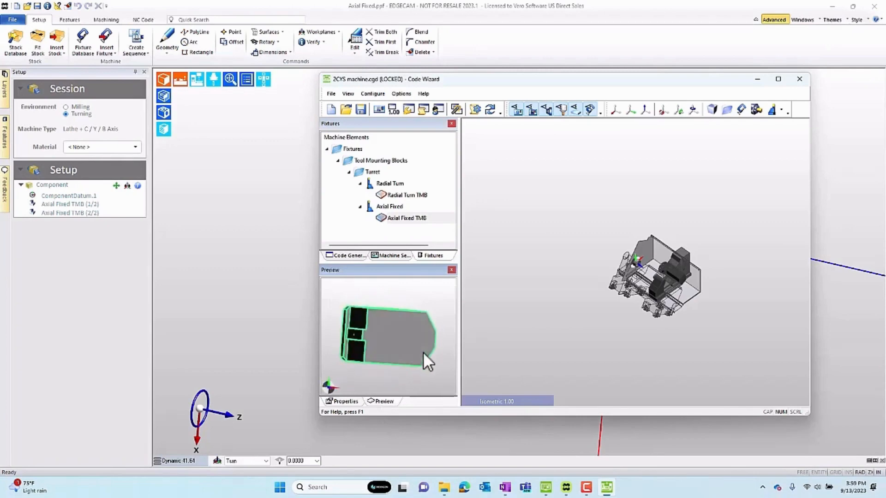
Save the 2CYS machine.cgd document and compile the code generator.
left_click(360, 109)
left_click(474, 111)
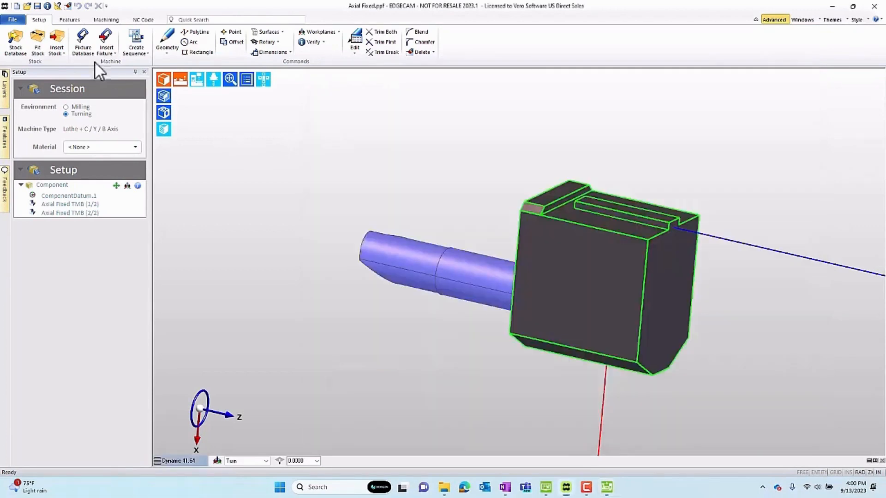
Open the recent 2CYS test part.ppf file and show its machining sequence.
left_click(11, 20)
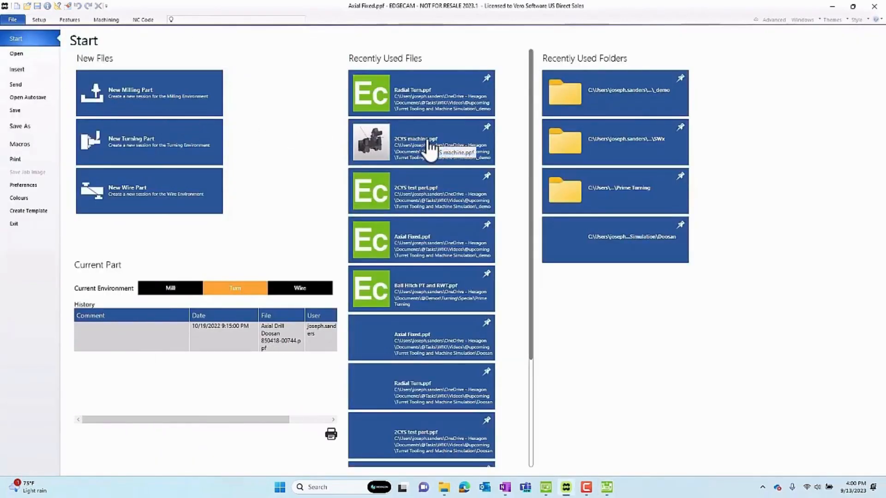
left_click(422, 194)
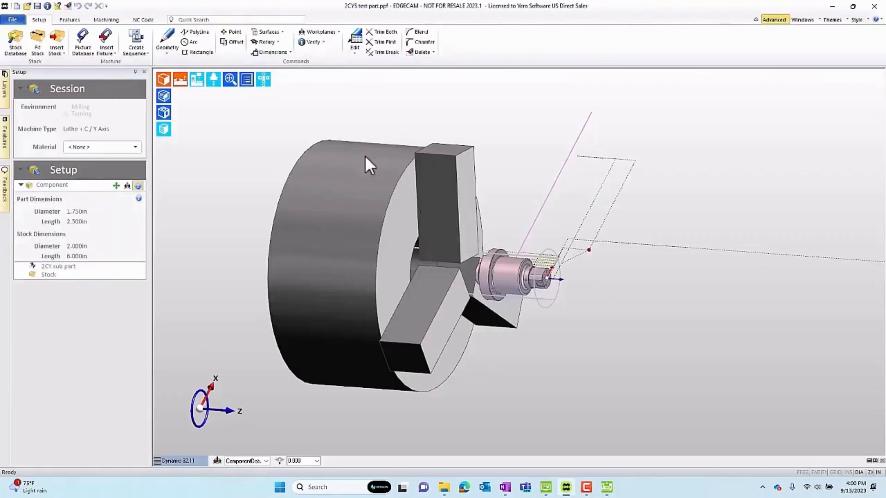
left_click(108, 20)
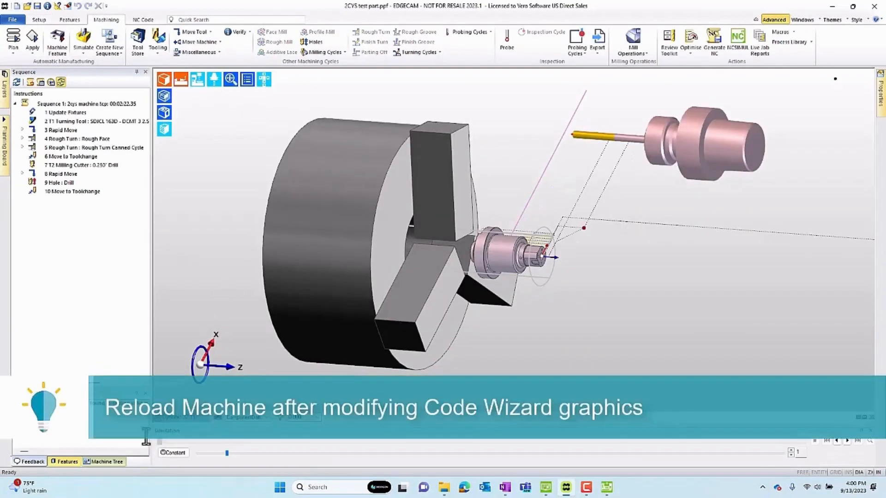
Bring up the machine elements tree and reload the machine so the modified Code Wizard graphics are used.
left_click(110, 461)
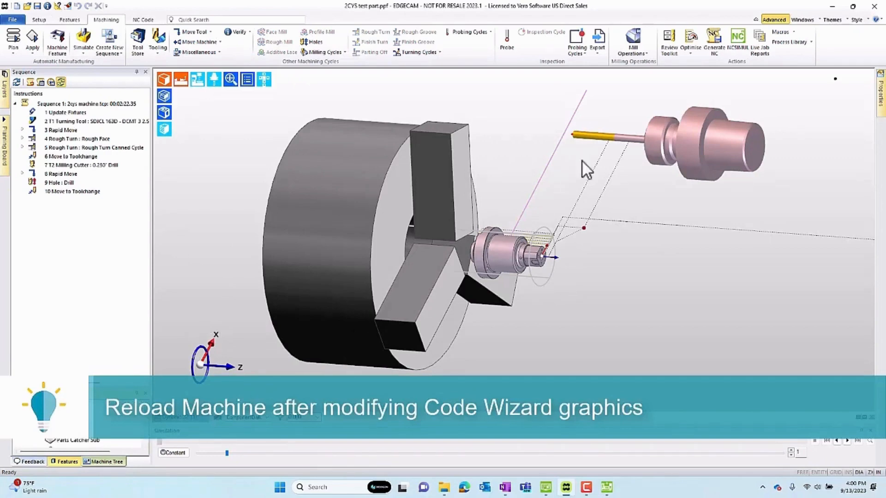
left_click(812, 19)
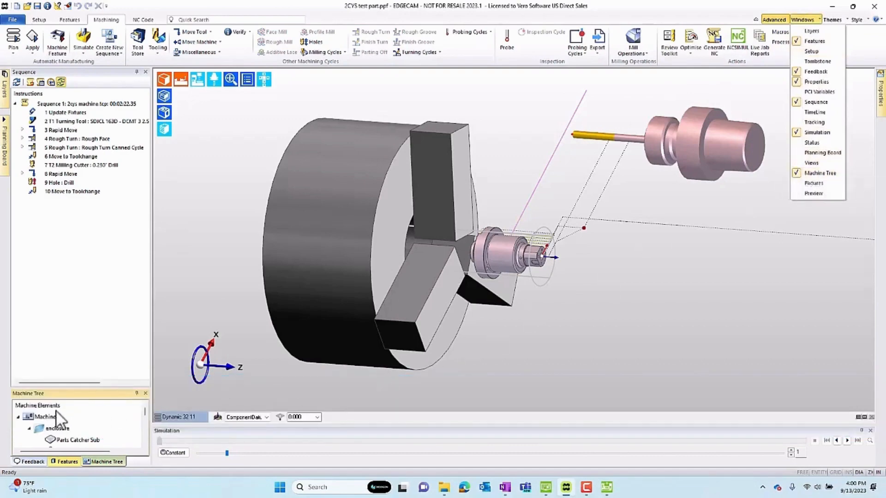
right_click(37, 417)
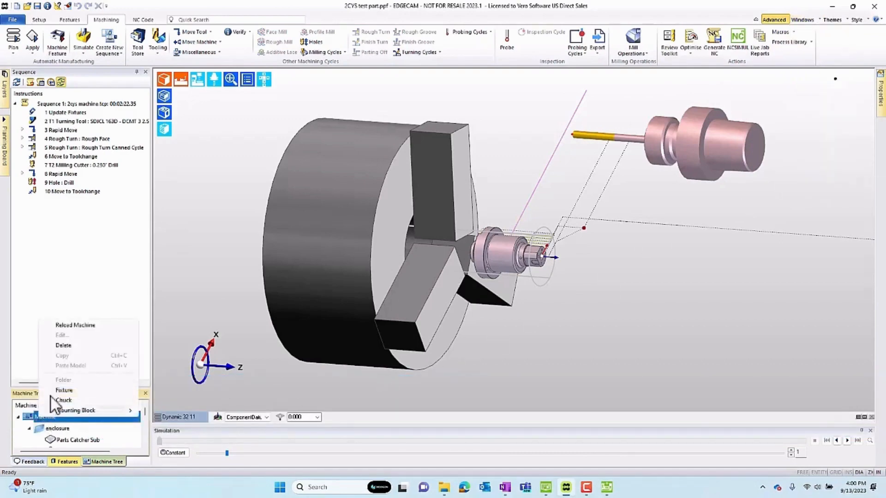
left_click(66, 325)
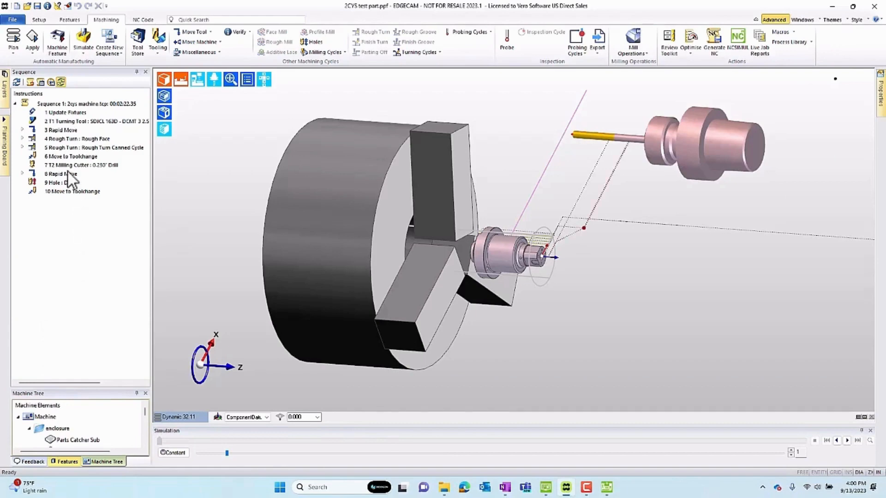
Edit the T1 turning tool and T2 drill together, and set the turning tool's mounting block to Radial Turn.
double_click(70, 121)
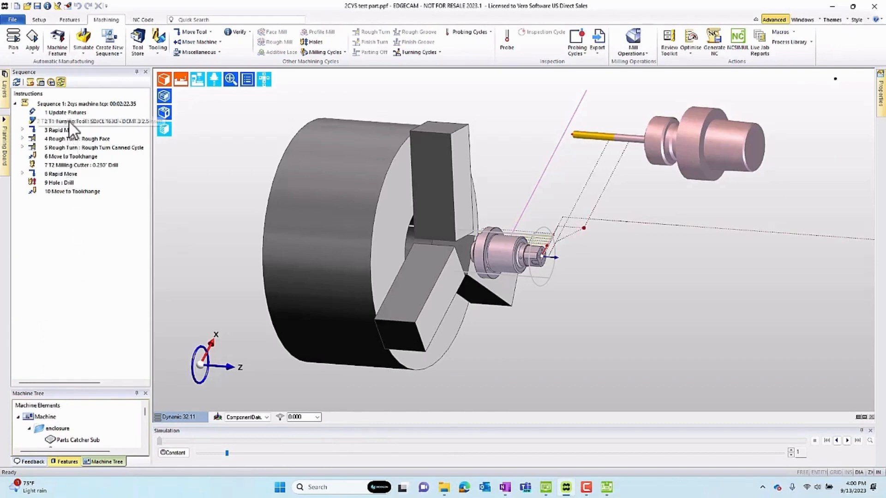
left_click(73, 166, "ctrl")
right_click(73, 166)
left_click(93, 170)
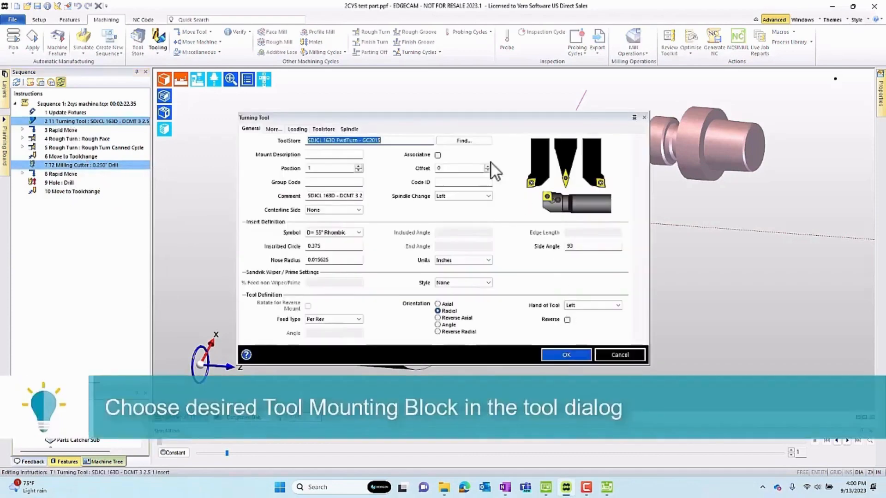
left_click(324, 130)
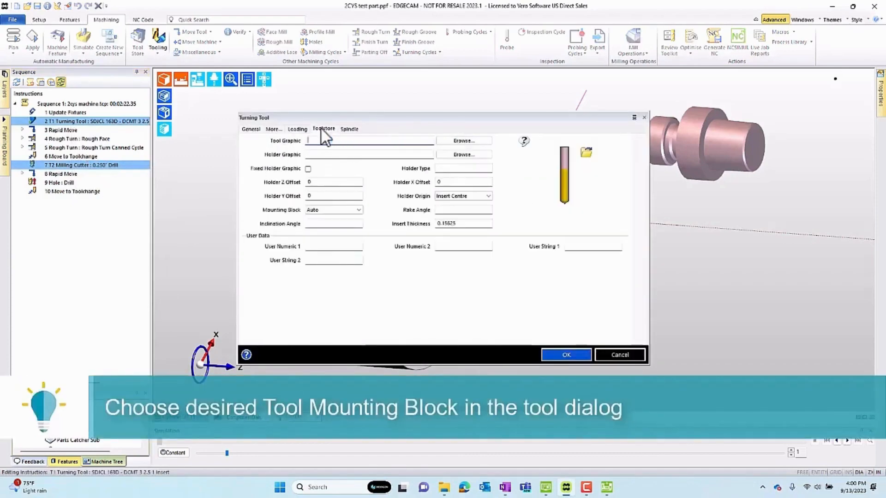
left_click(358, 209)
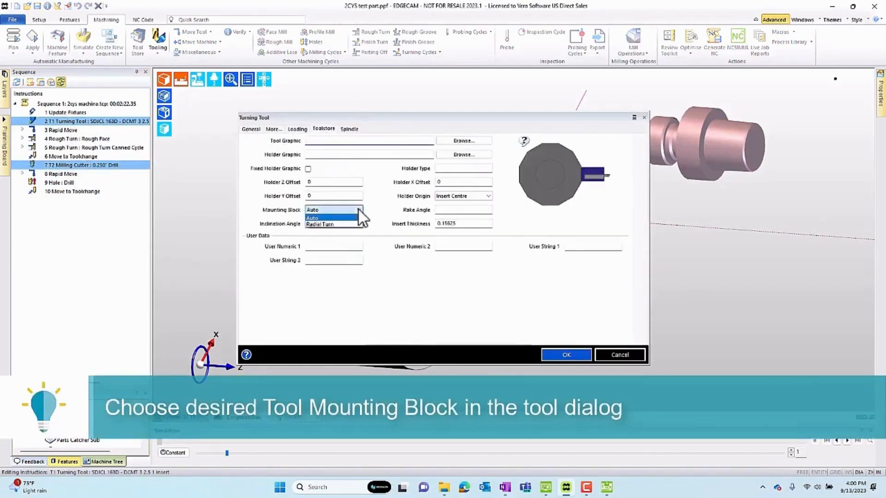
left_click(325, 224)
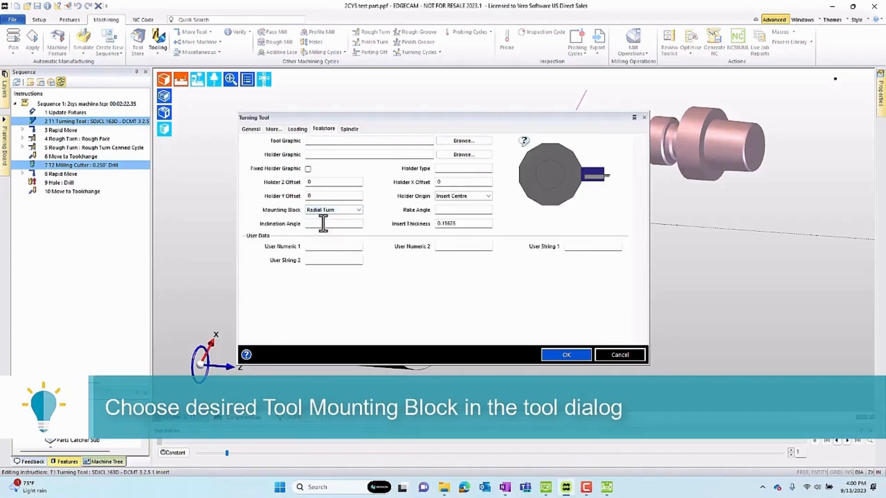
left_click(566, 356)
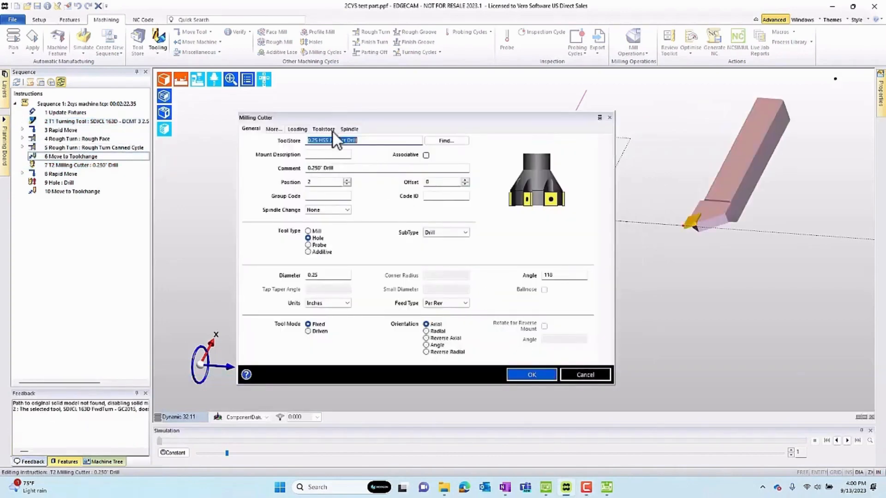
Set the T2 0.250" drill's mounting block to Axial Fixed and accept the tool changes.
left_click(323, 129)
left_click(335, 195)
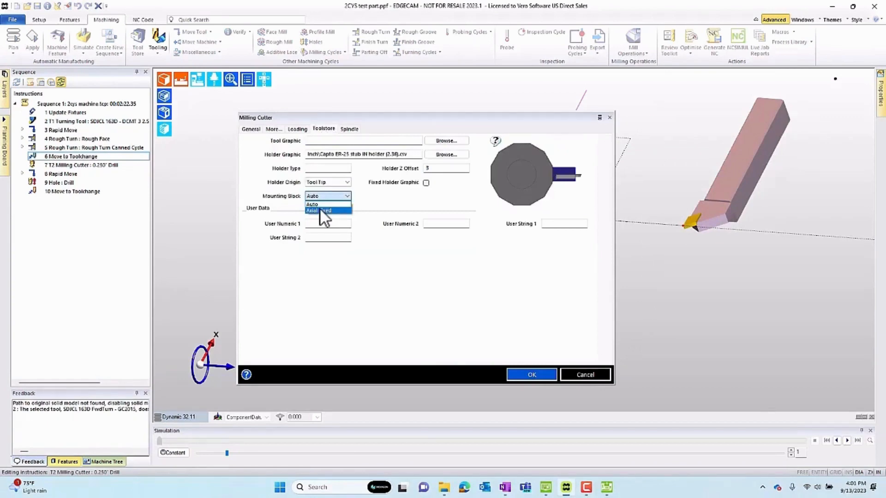
left_click(319, 211)
left_click(525, 376)
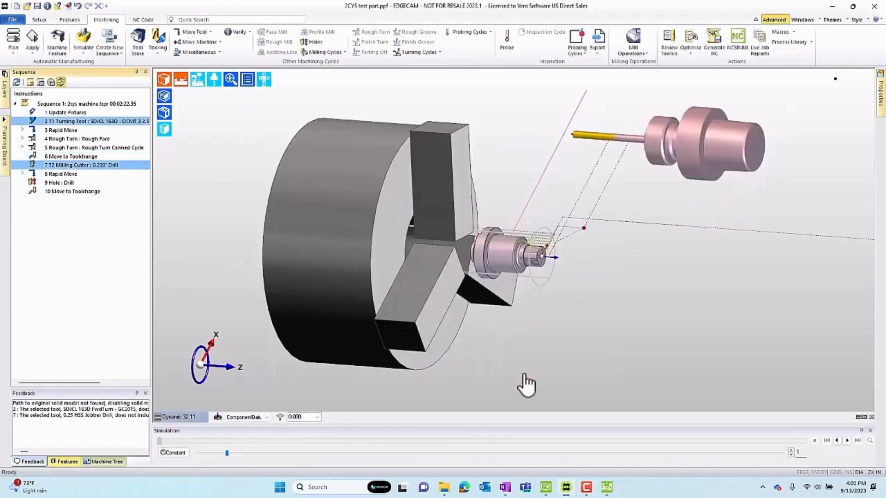
Launch the machine simulation and examine how both tools sit in their turret mounting blocks, then close the Simulator.
left_click(85, 36)
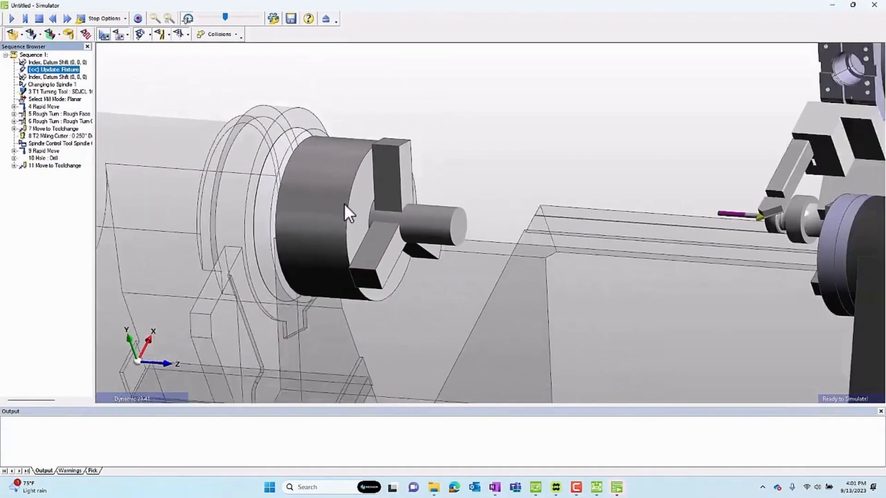
scroll(345, 205, "down", 5)
middle_click_drag(354, 230, 535, 212)
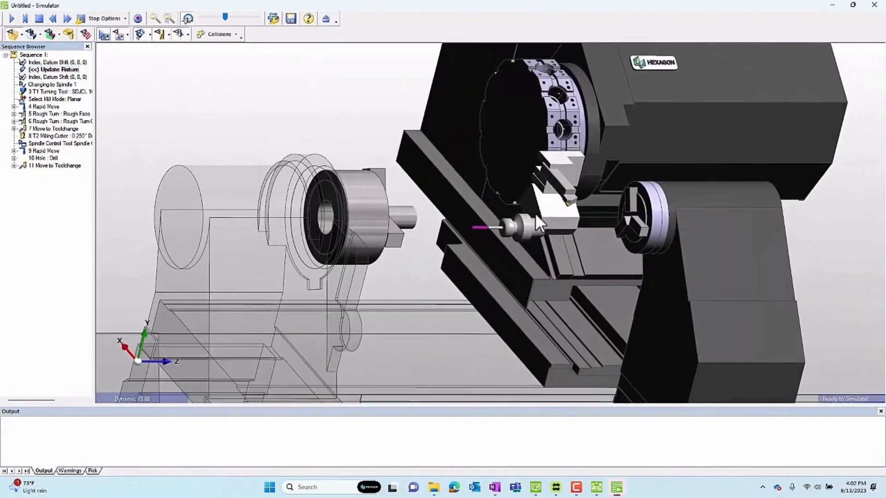
scroll(543, 185, "up", 3)
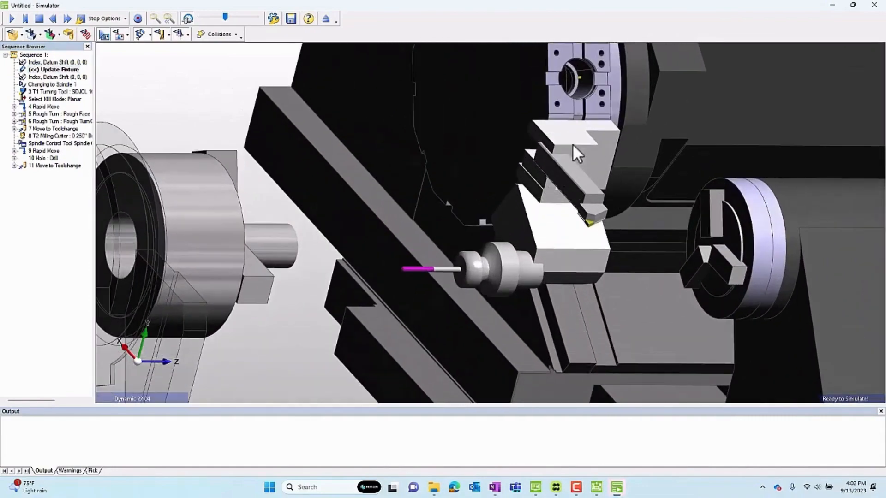
middle_click_drag(559, 254, 489, 202)
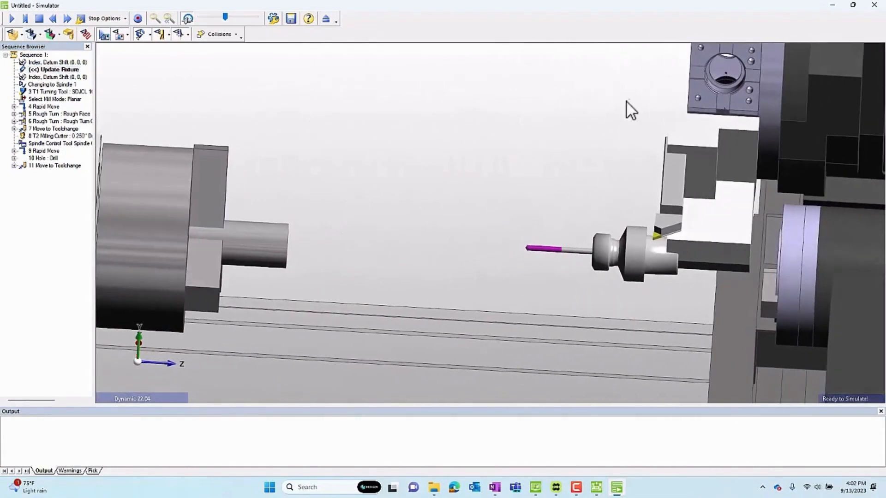
left_click(864, 7)
Edit both tools again and set the T1 turning tool's Z gauge to 2.362 and X gauge to 2.362+2.
left_click(75, 121)
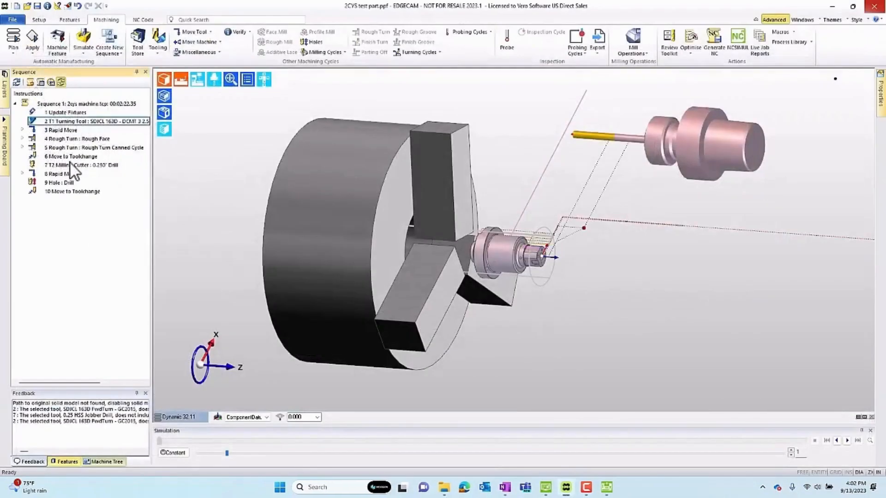
left_click(68, 165, "ctrl")
right_click(68, 165)
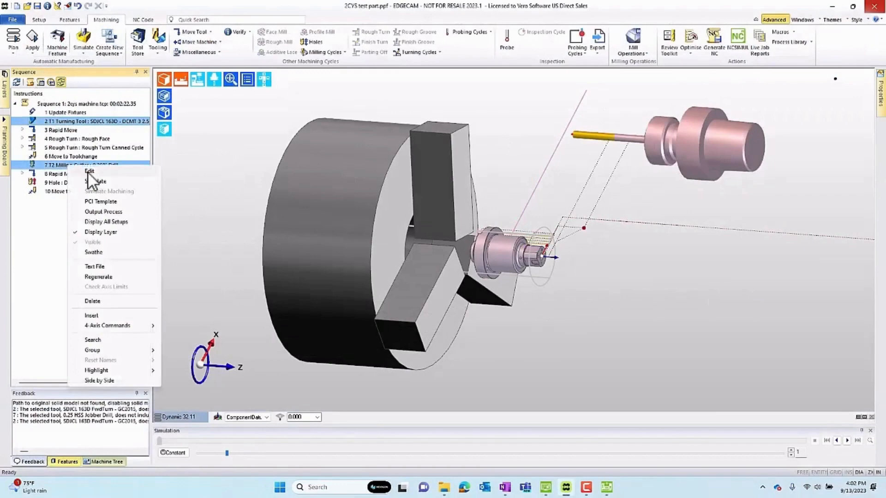
left_click(87, 173)
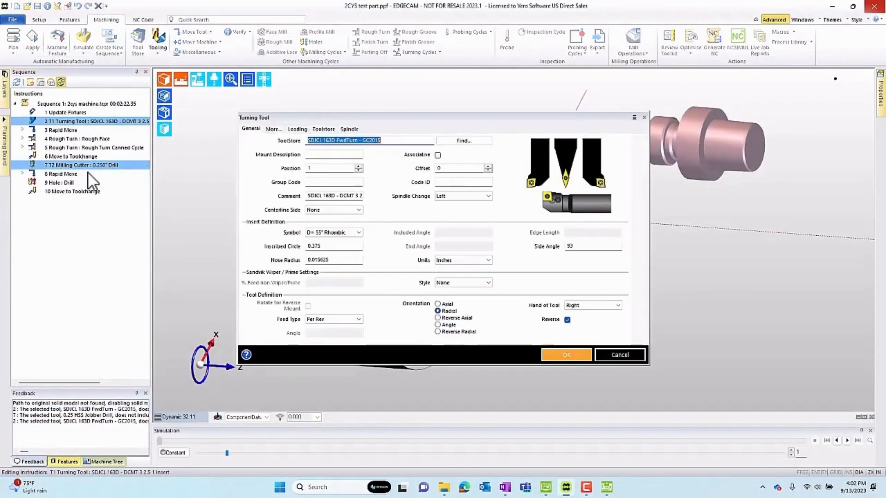
left_click(298, 130)
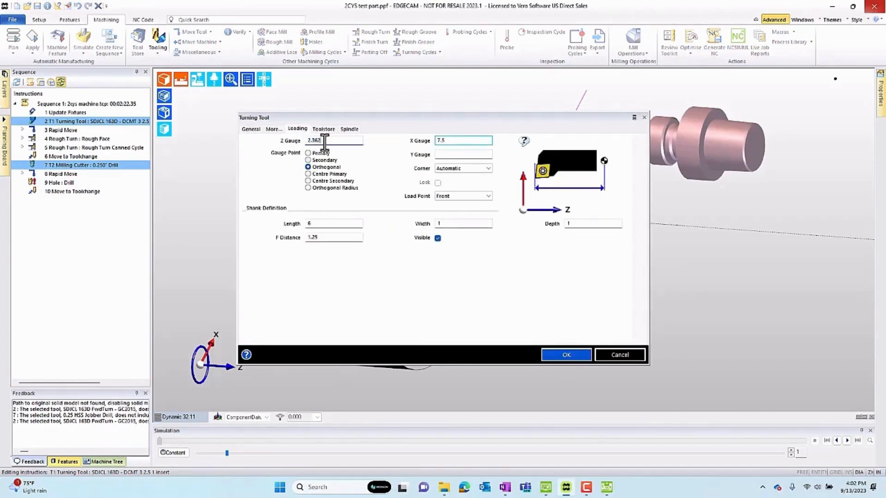
key("Tab")
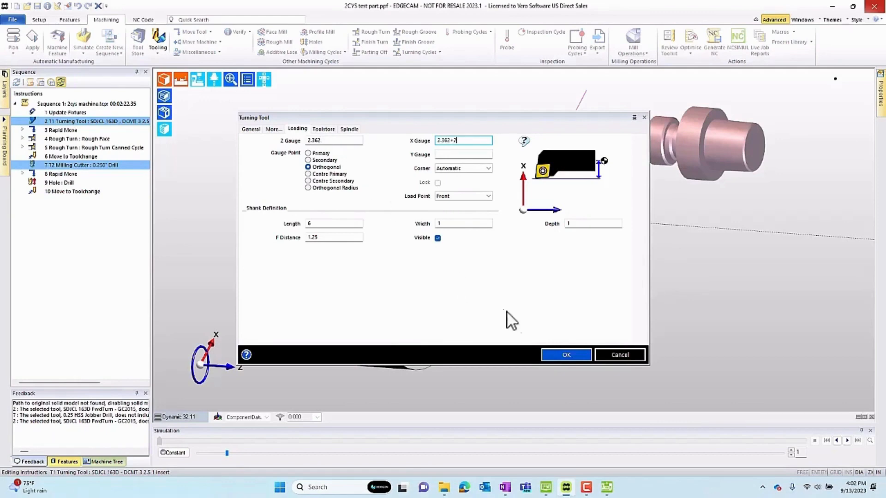
left_click(564, 354)
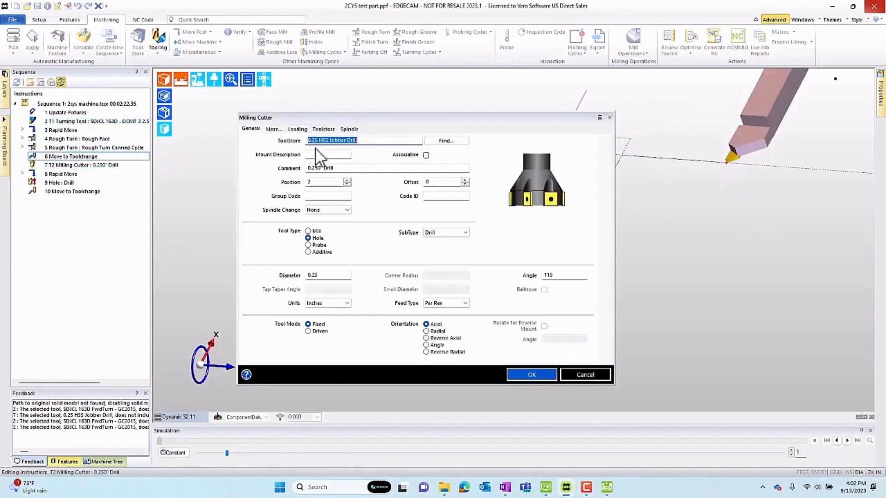
Set the T2 drill's X gauge to 2.559 and Z gauge to 2.165+2.
left_click(297, 129)
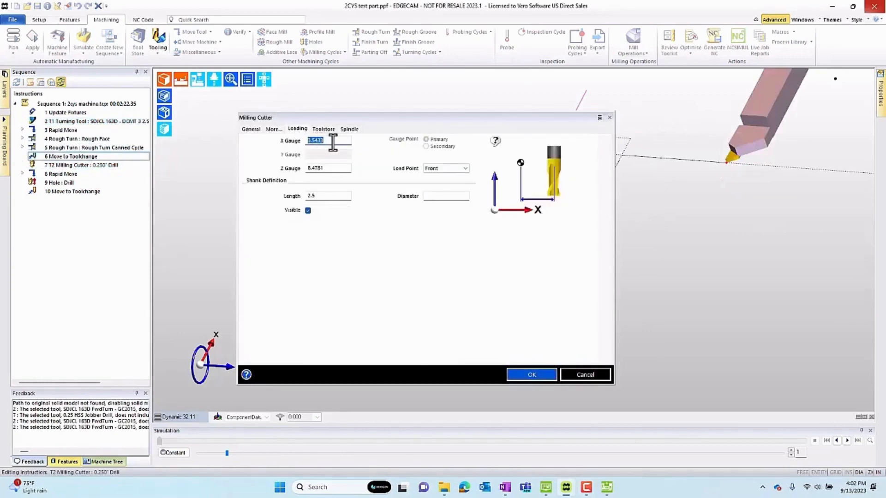
type("2.559")
left_click(325, 168)
type("2.")
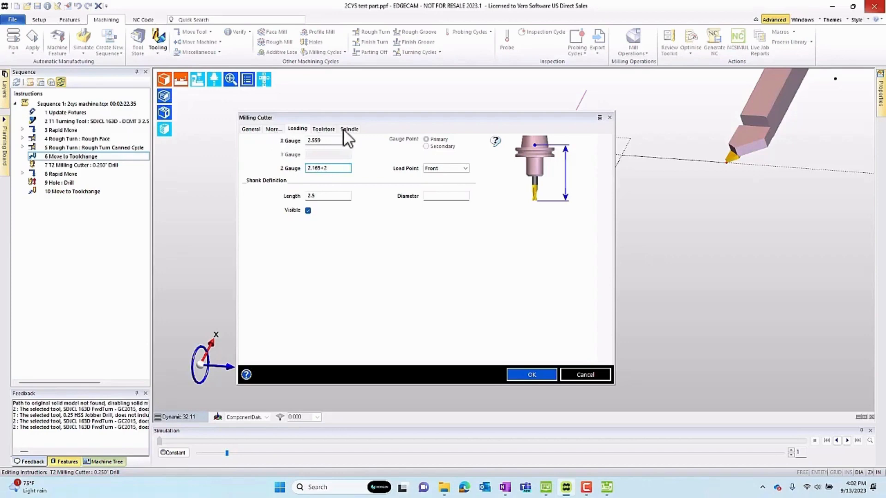
Clear the T2 drill's holder graphic and accept the milling cutter edits.
left_click(324, 129)
triple_click(409, 154)
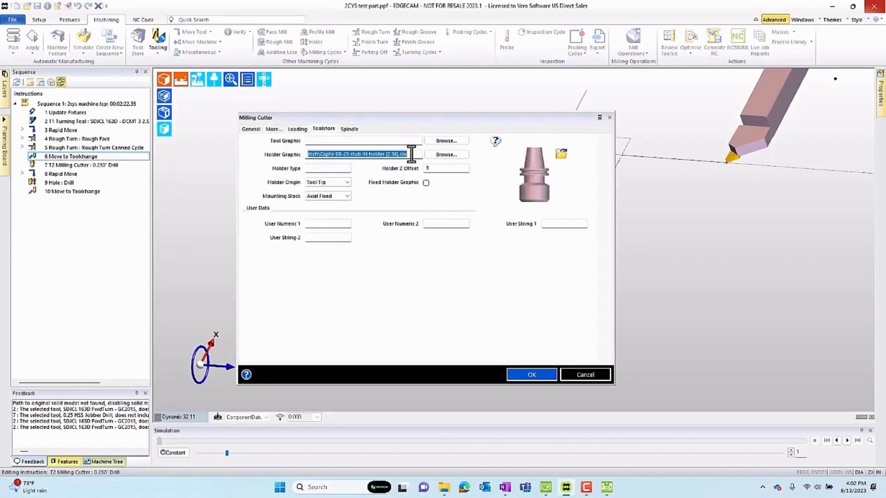
key("Delete")
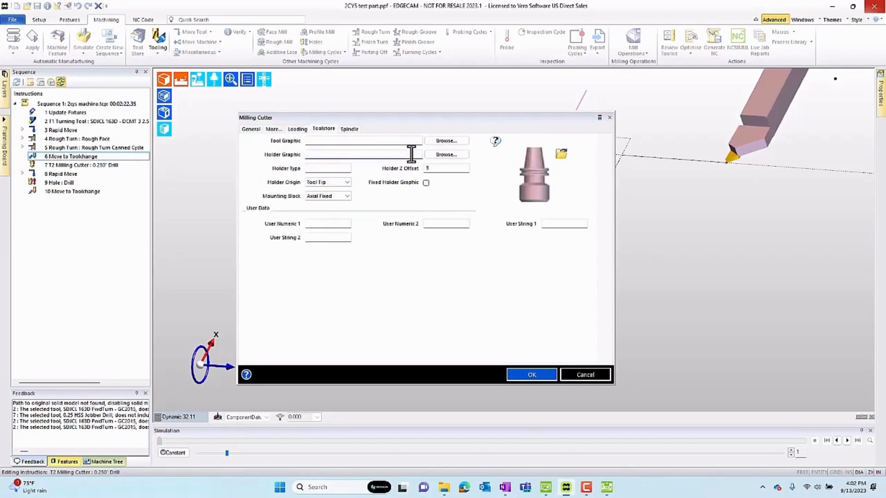
left_click(529, 375)
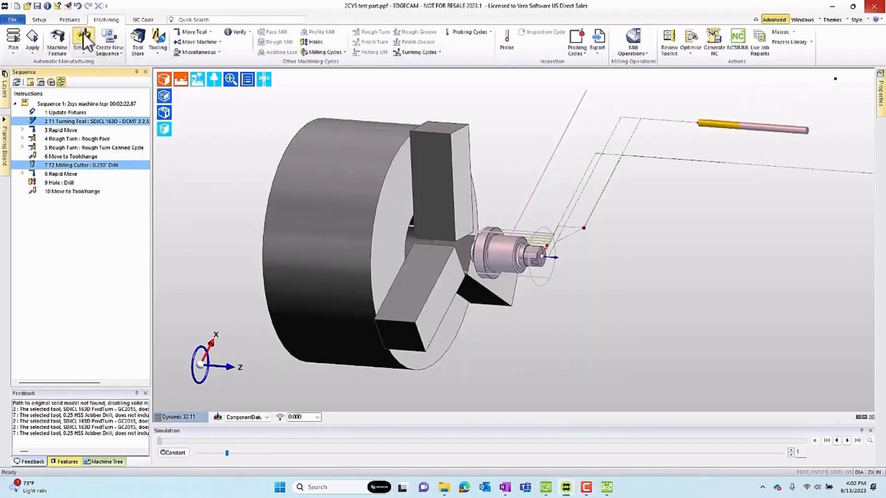
Simulate the updated sequence, inspect the tools in their mounting blocks from several angles, and run the machining simulation.
left_click(82, 32)
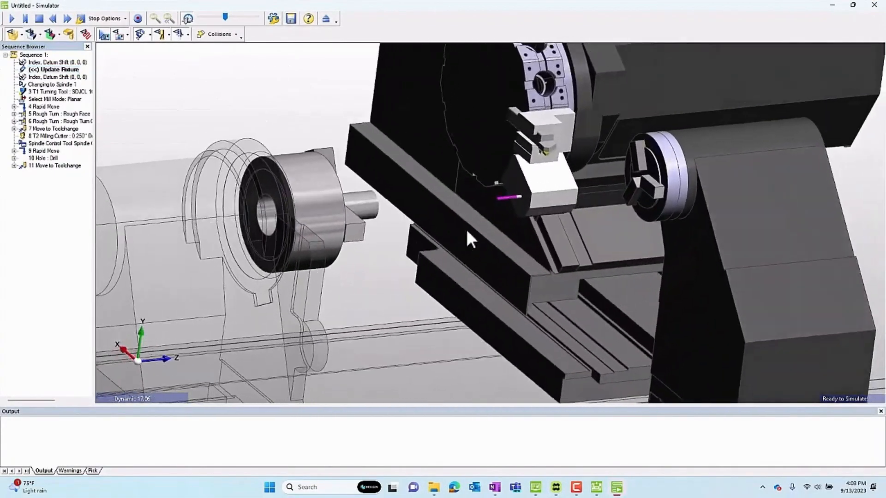
middle_click_drag(489, 183, 301, 238)
scroll(465, 213, "up", 3)
scroll(465, 218, "down", 4)
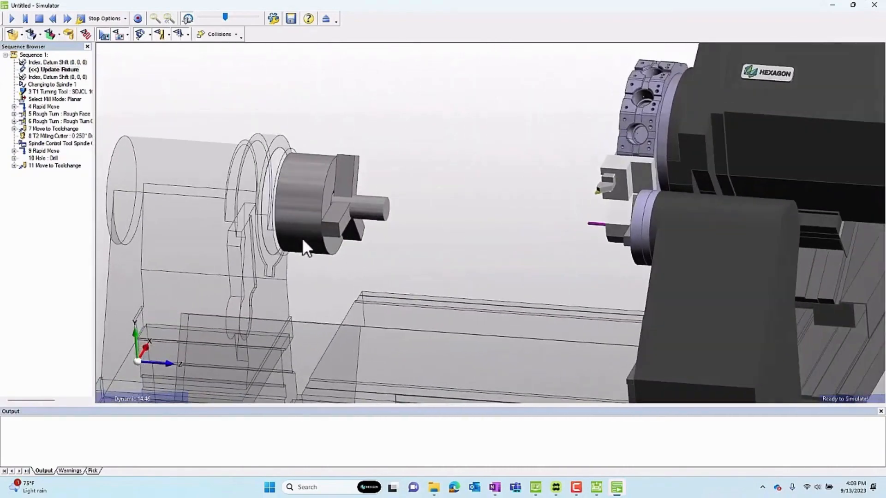
left_click(12, 19)
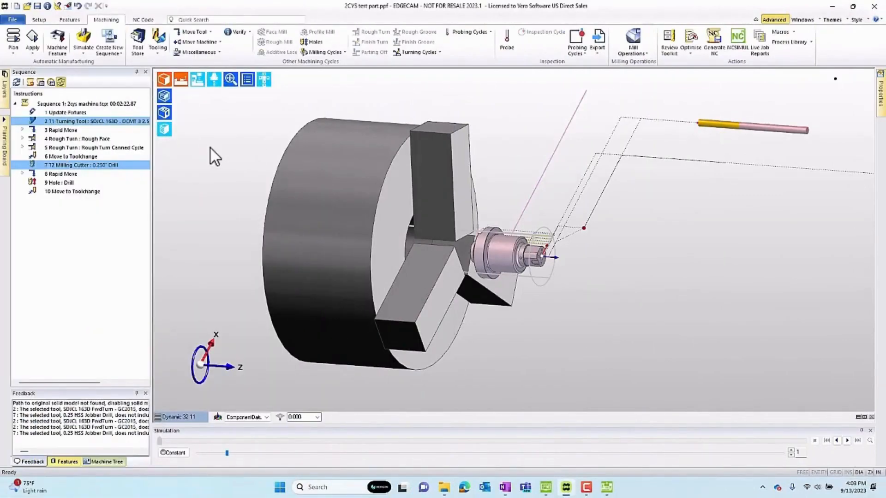
Open the recent file Axial Fixed.ppf without saving the changes to 2CYS test part.ppf.
left_click(13, 19)
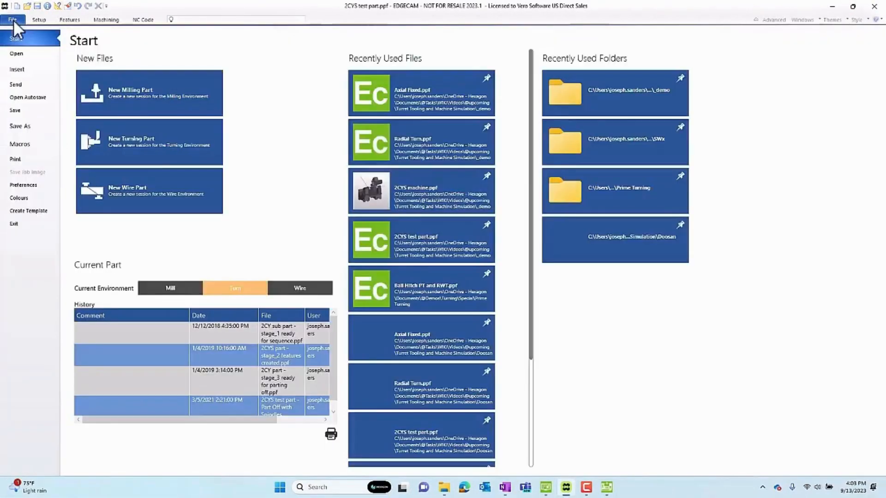
left_click(431, 99)
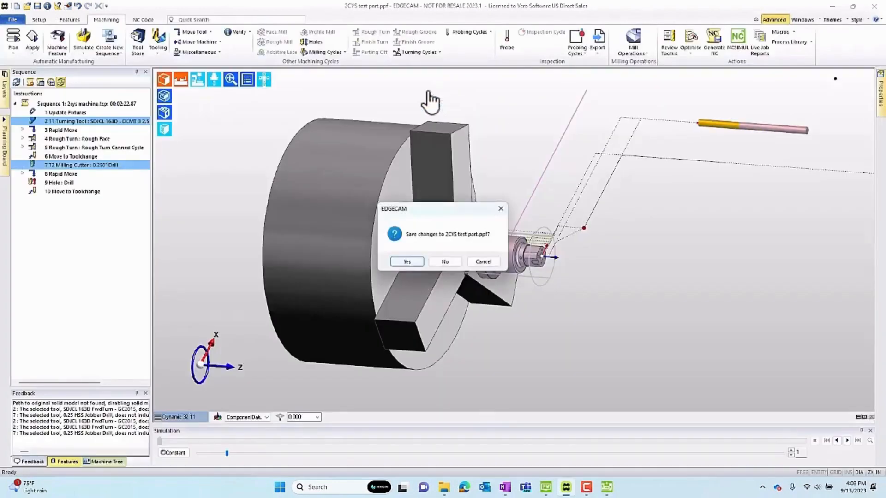
left_click(452, 262)
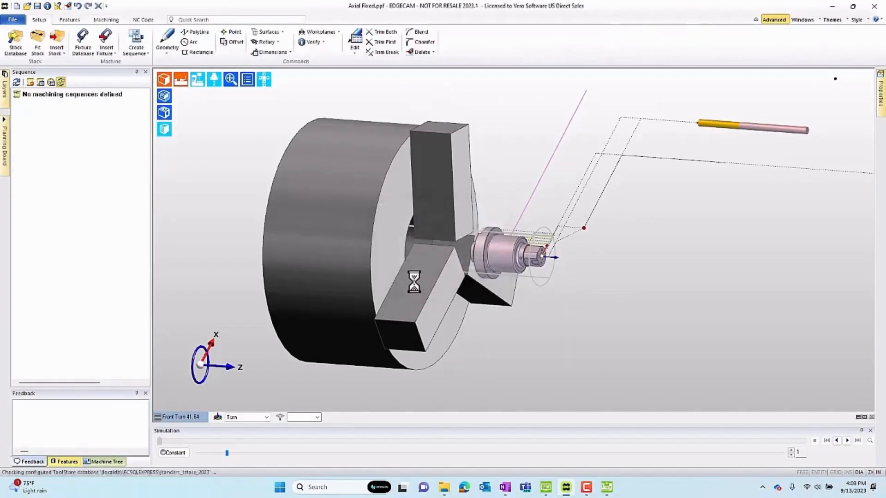
Verify the axial block's planar front face and the tool's cylindrical shank, and read the face's Z and the shank's X position.
middle_click_drag(408, 352, 500, 310)
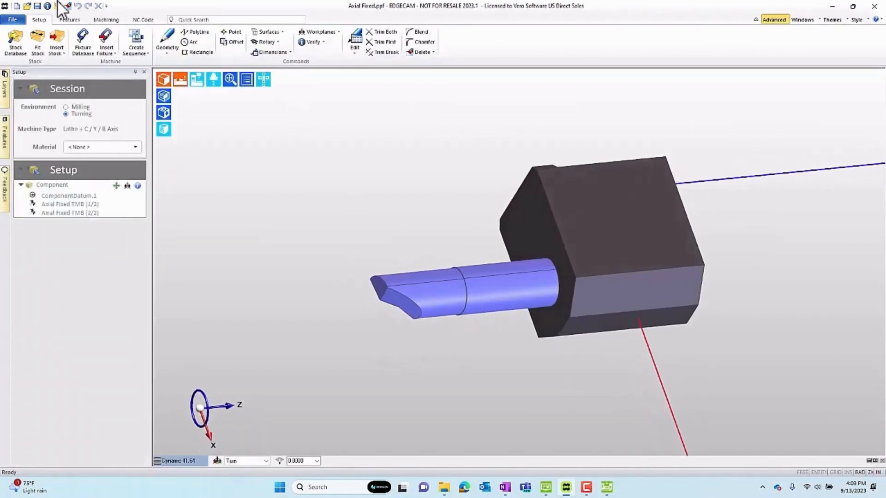
left_click(46, 5)
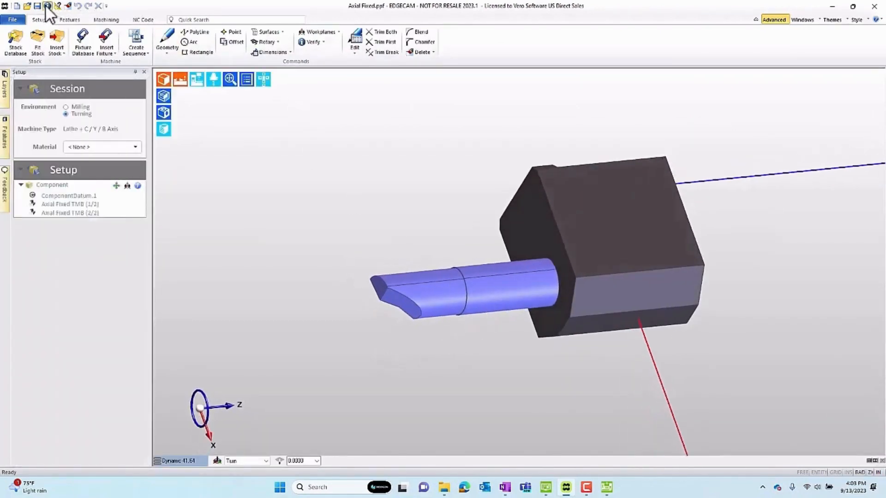
left_click(531, 227)
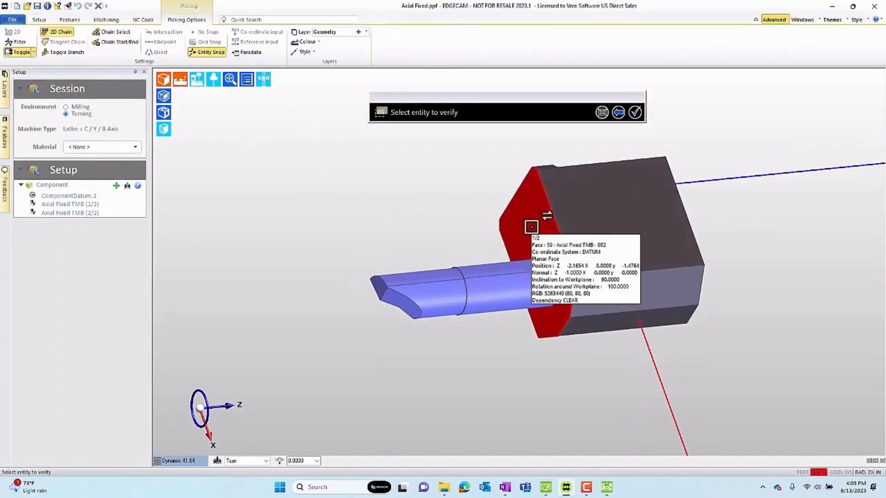
left_click(517, 292)
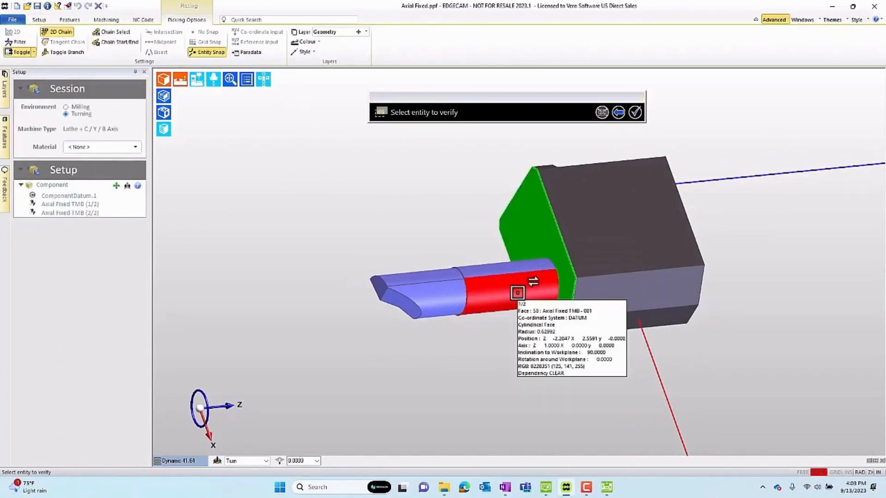
right_click(517, 293)
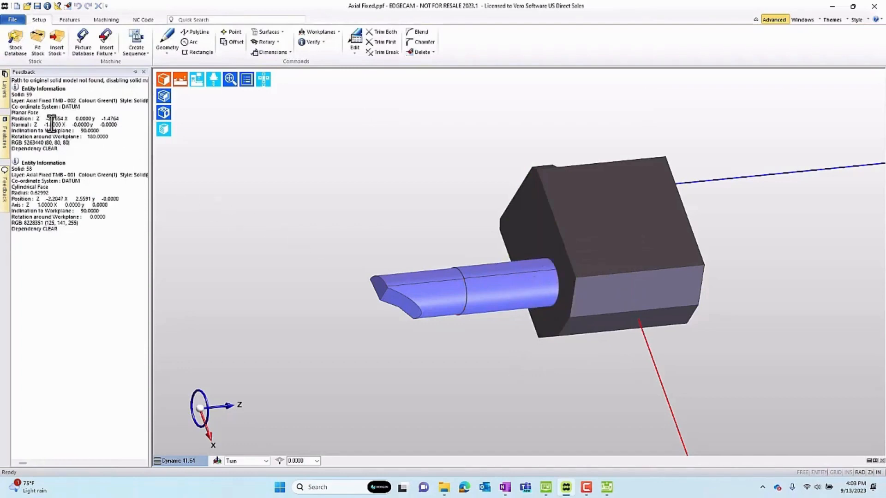
mouse_move(46, 119)
left_mouse_down()
mouse_move(63, 118)
mouse_move(48, 121)
left_mouse_up()
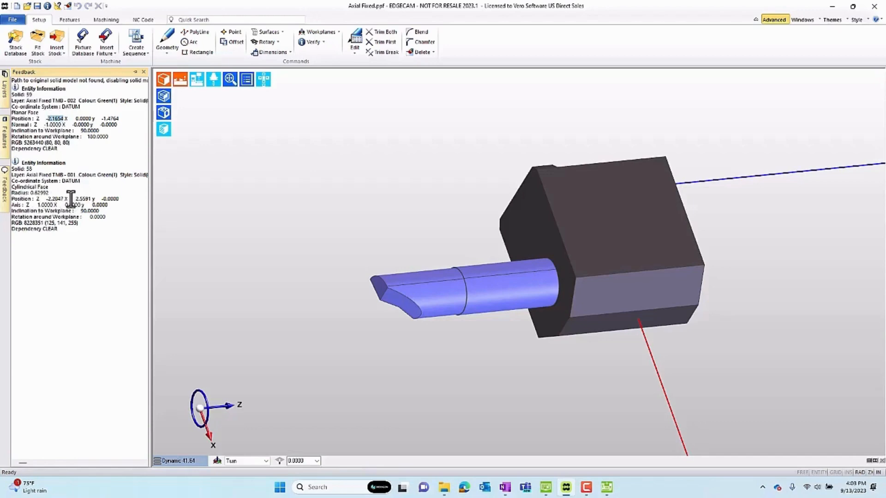
left_click_drag(75, 199, 90, 198)
Open Radial Turn.ppf and verify the block's planar end face beside the tool and its underside, reading their Z and X positions.
left_click(11, 19)
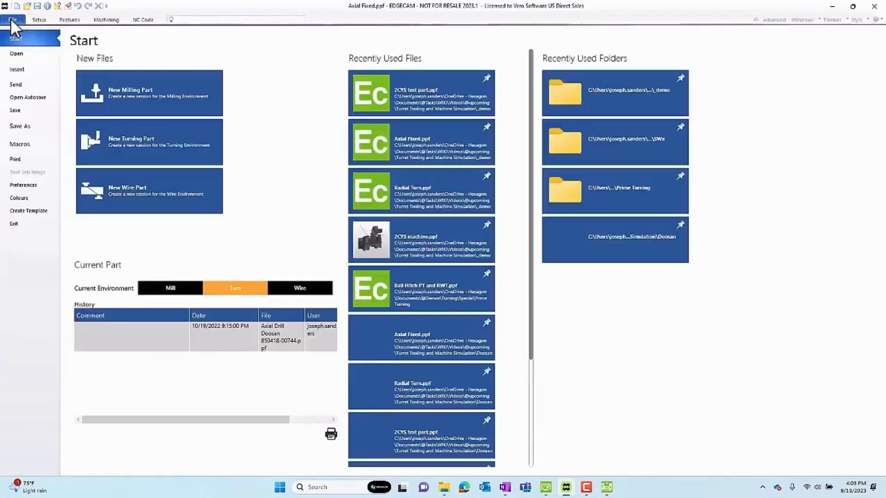
left_click(422, 197)
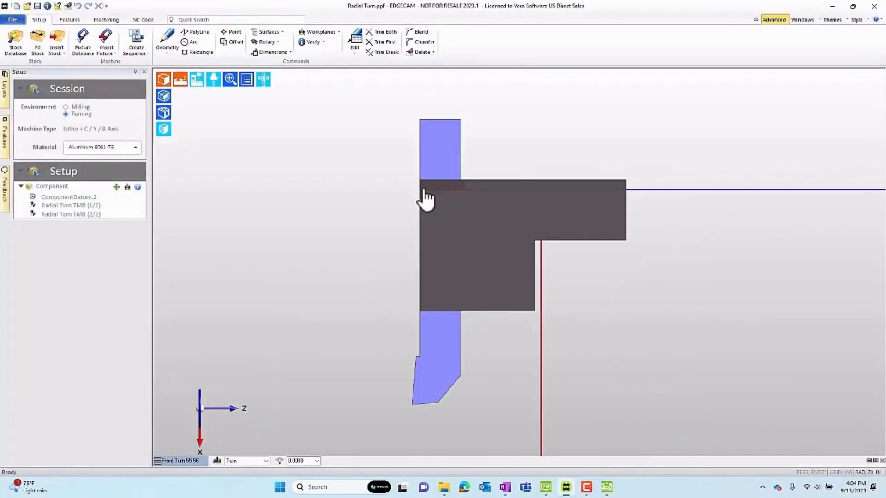
middle_click_drag(405, 300, 443, 251)
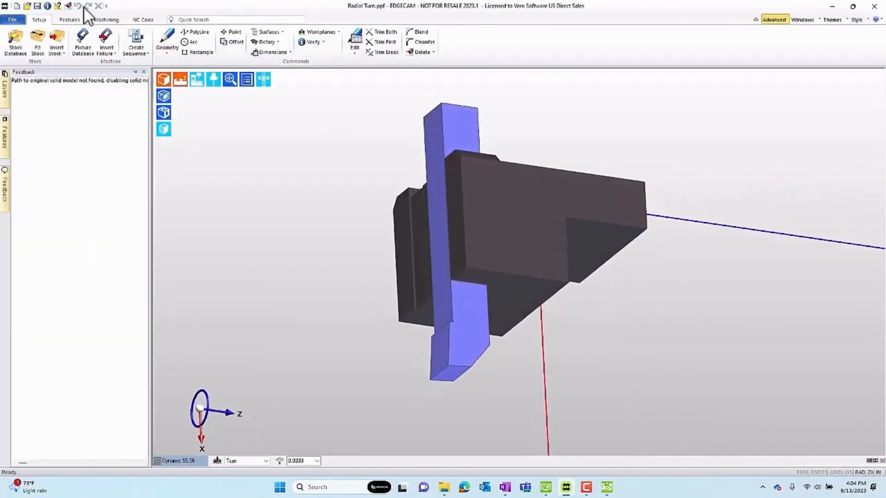
left_click(47, 7)
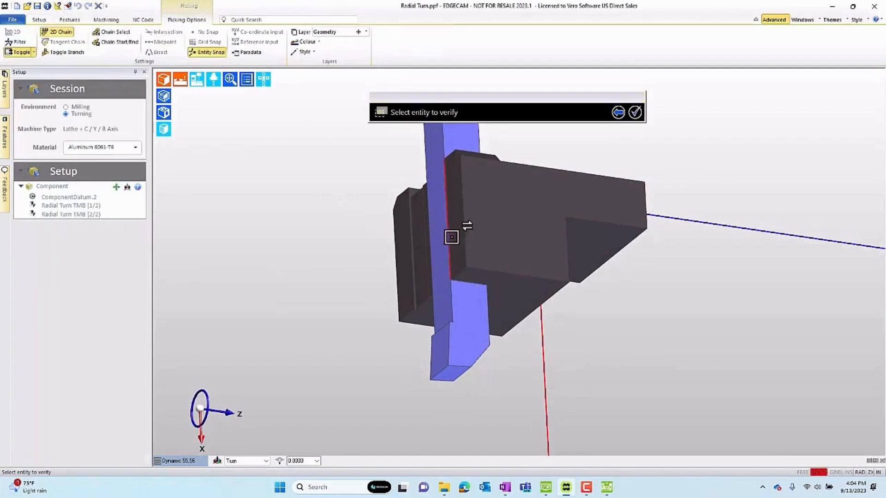
left_click(459, 251)
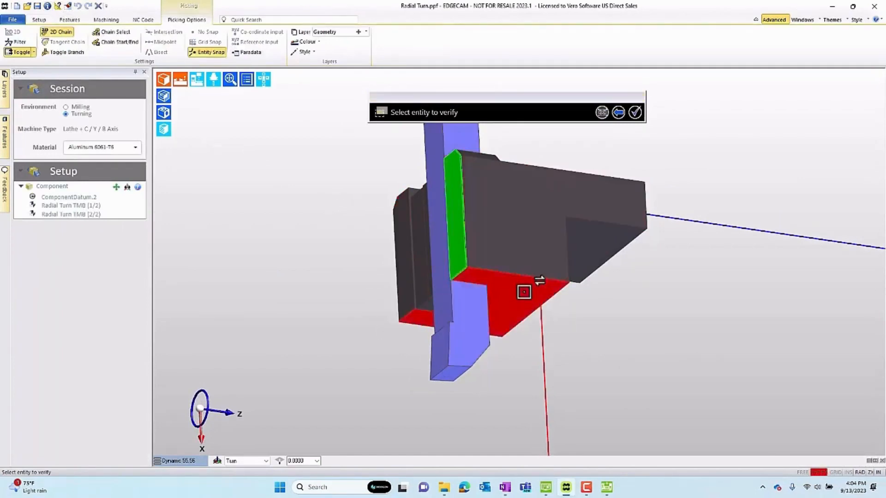
left_click(544, 288)
right_click(285, 221)
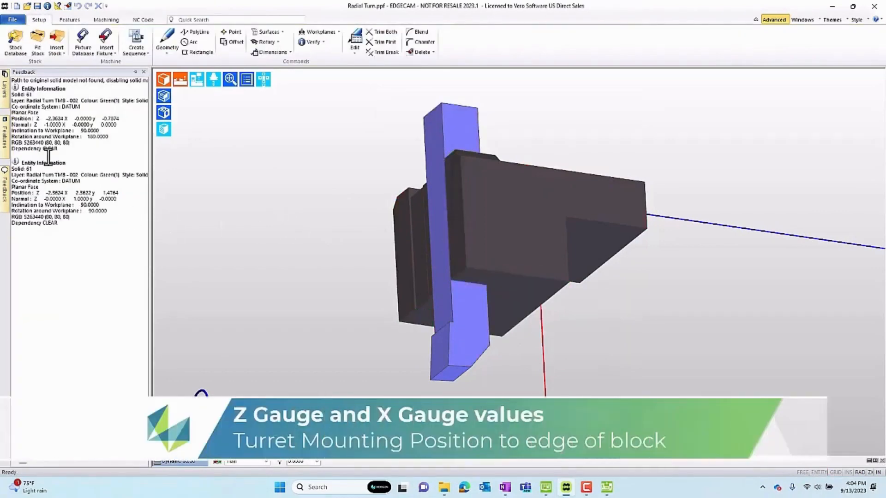
left_click_drag(47, 118, 60, 119)
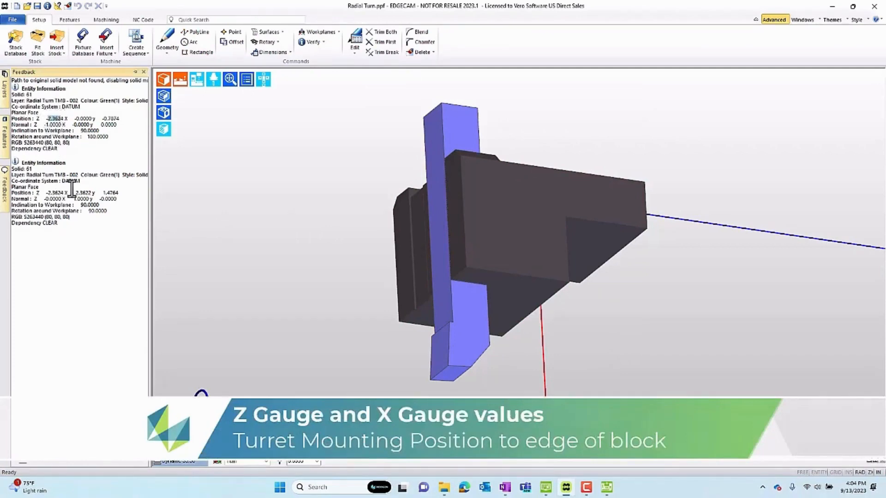
left_click_drag(75, 193, 88, 194)
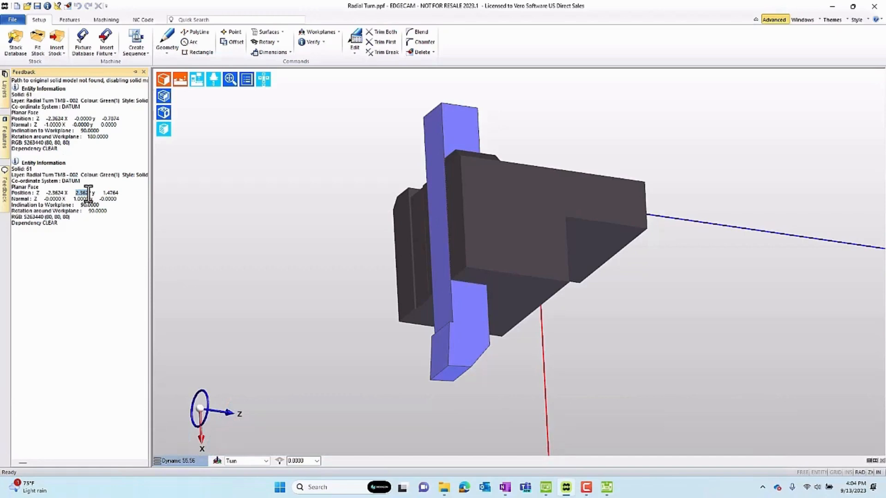
middle_click_drag(425, 335, 510, 254)
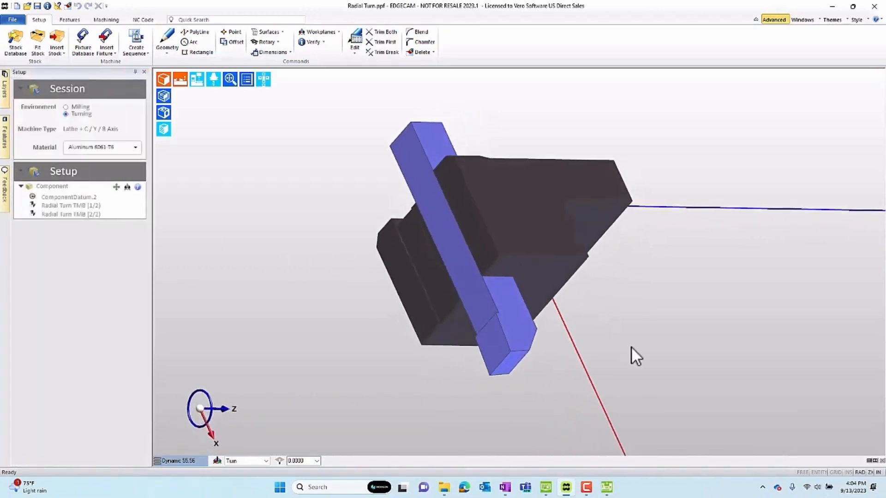
Open Turret-Tool Mounting Blocks Turning.pdf from the _demo folder in File Explorer and examine the block gauge dimensions around the turret.
left_click(444, 487)
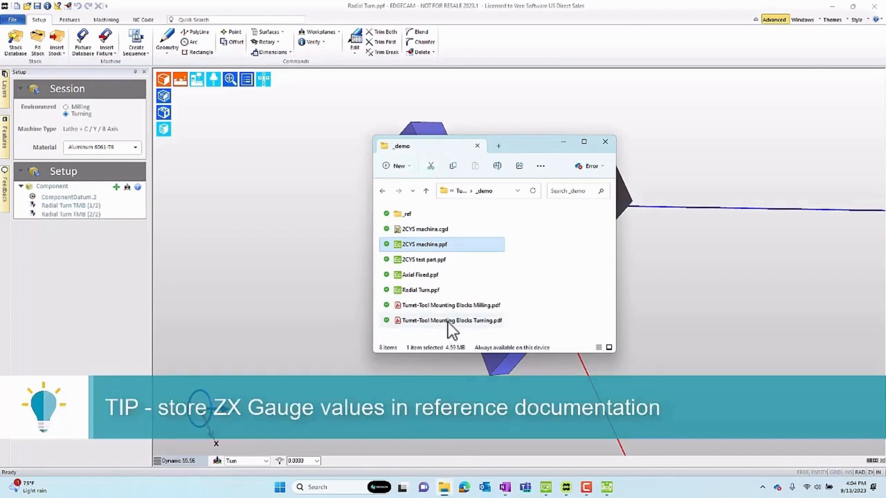
left_click(448, 321)
double_click(448, 320)
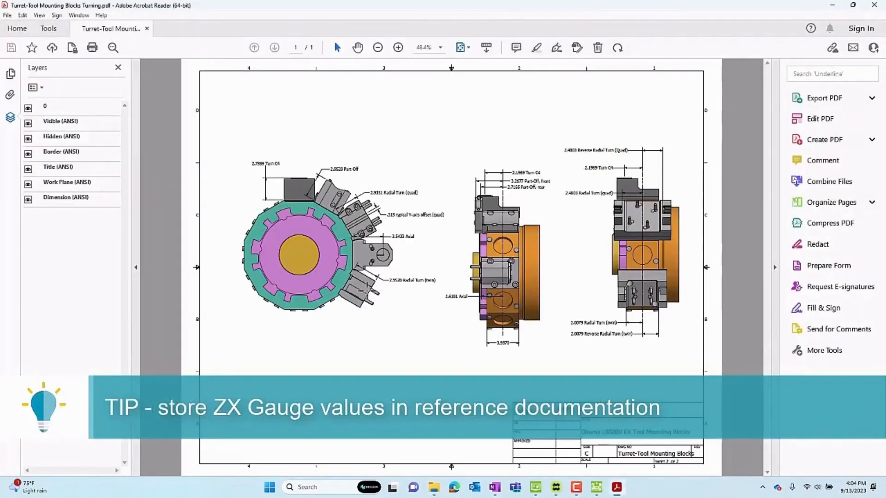
scroll(330, 215, "up", 6, "ctrl")
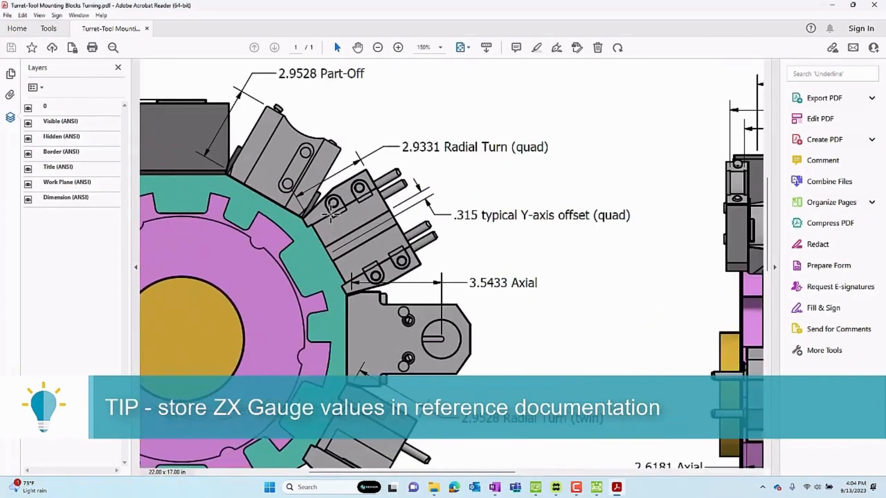
scroll(323, 263, "down", 1)
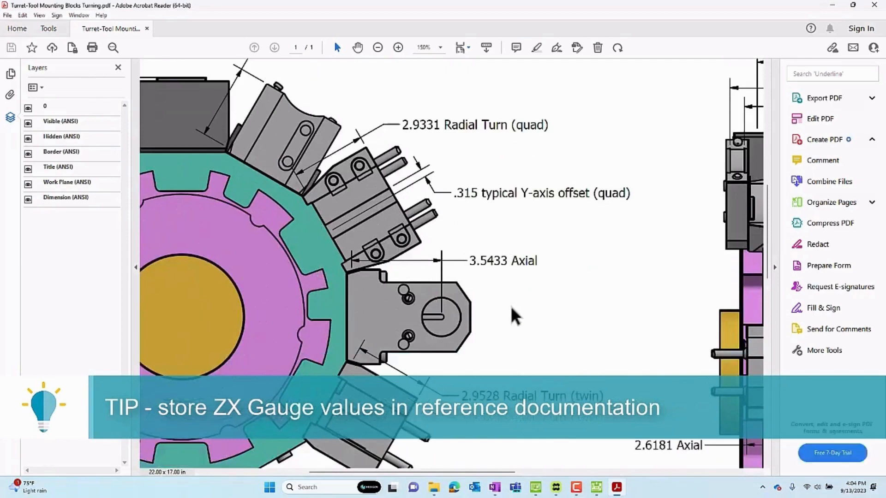
scroll(513, 315, "down", 1)
scroll(511, 300, "down", 3, "ctrl")
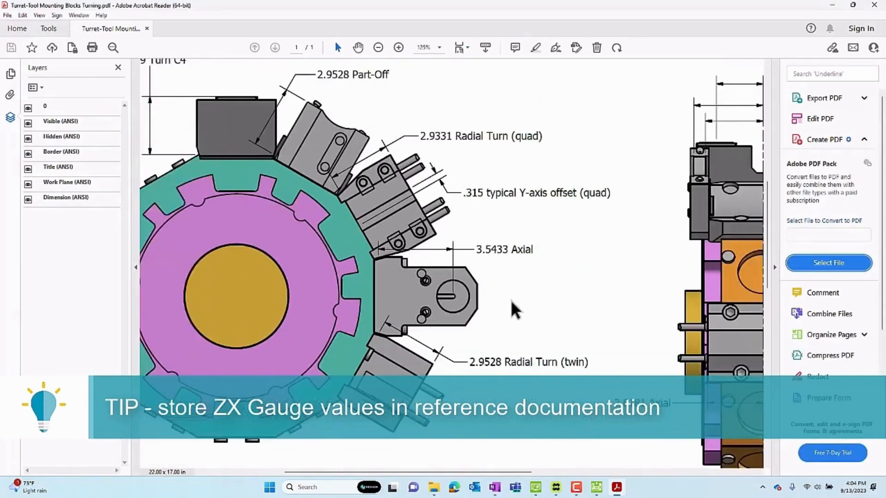